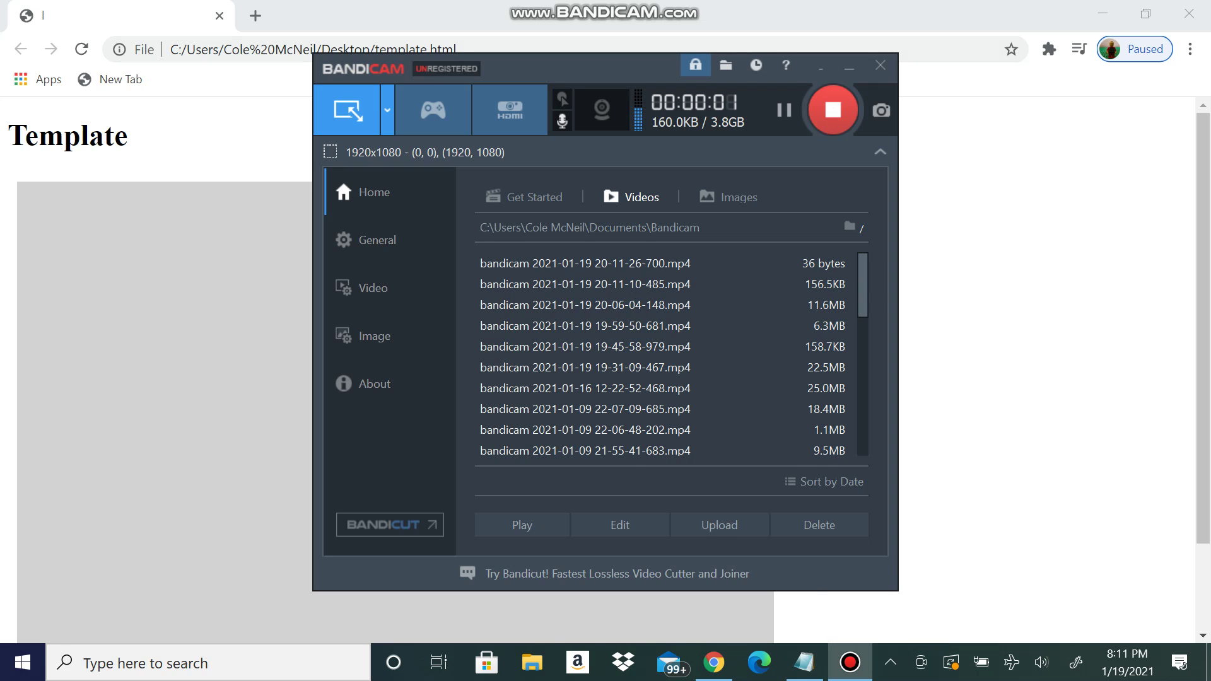
Add sprite1.update() below scene.clear() in the update function
{"action": "left_click", "coordinate": [822, 66]}
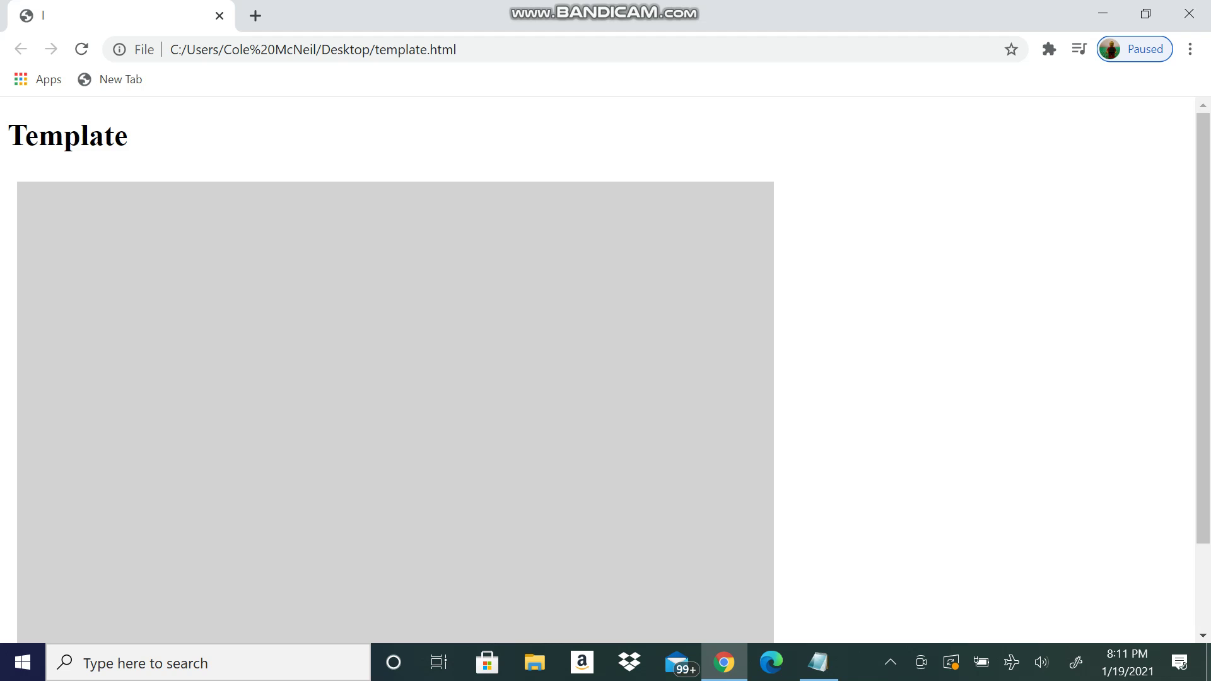
{"action": "scroll", "coordinate": [396, 380], "scroll_direction": "down", "scroll_amount": 1}
{"action": "scroll", "coordinate": [396, 378], "scroll_direction": "up", "scroll_amount": 1}
{"action": "left_click", "coordinate": [1103, 14]}
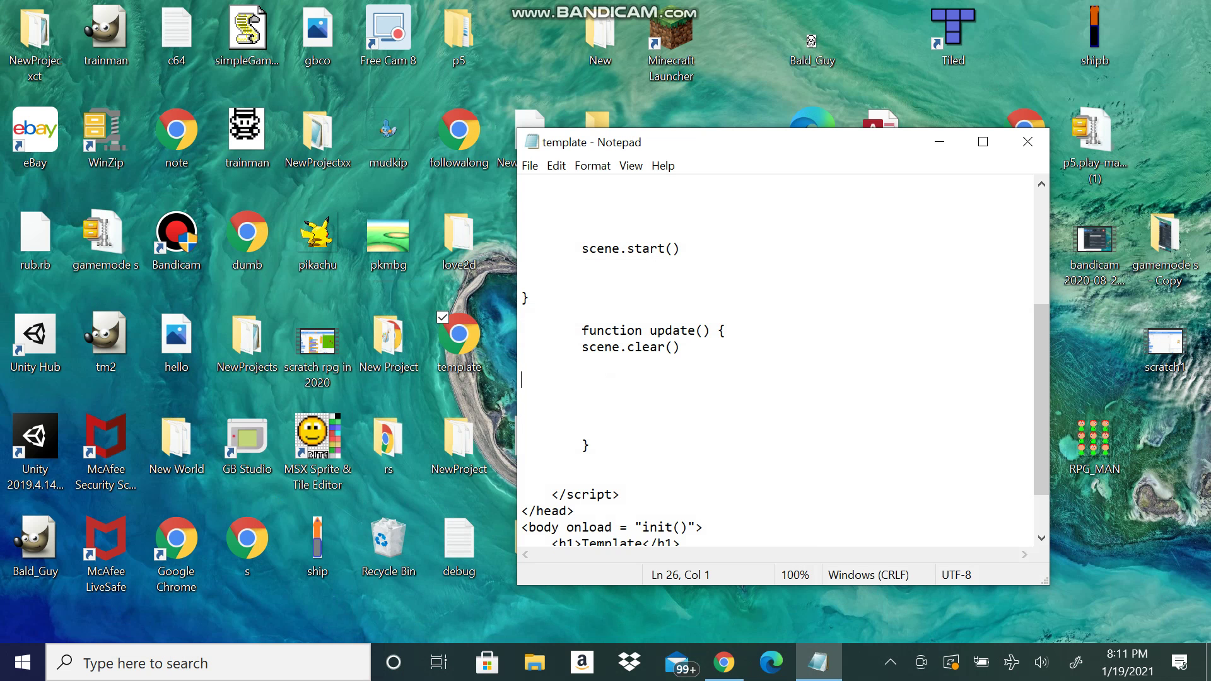
{"action": "scroll", "coordinate": [777, 379], "scroll_direction": "up", "scroll_amount": 5}
{"action": "scroll", "coordinate": [777, 379], "scroll_direction": "down", "scroll_amount": 2}
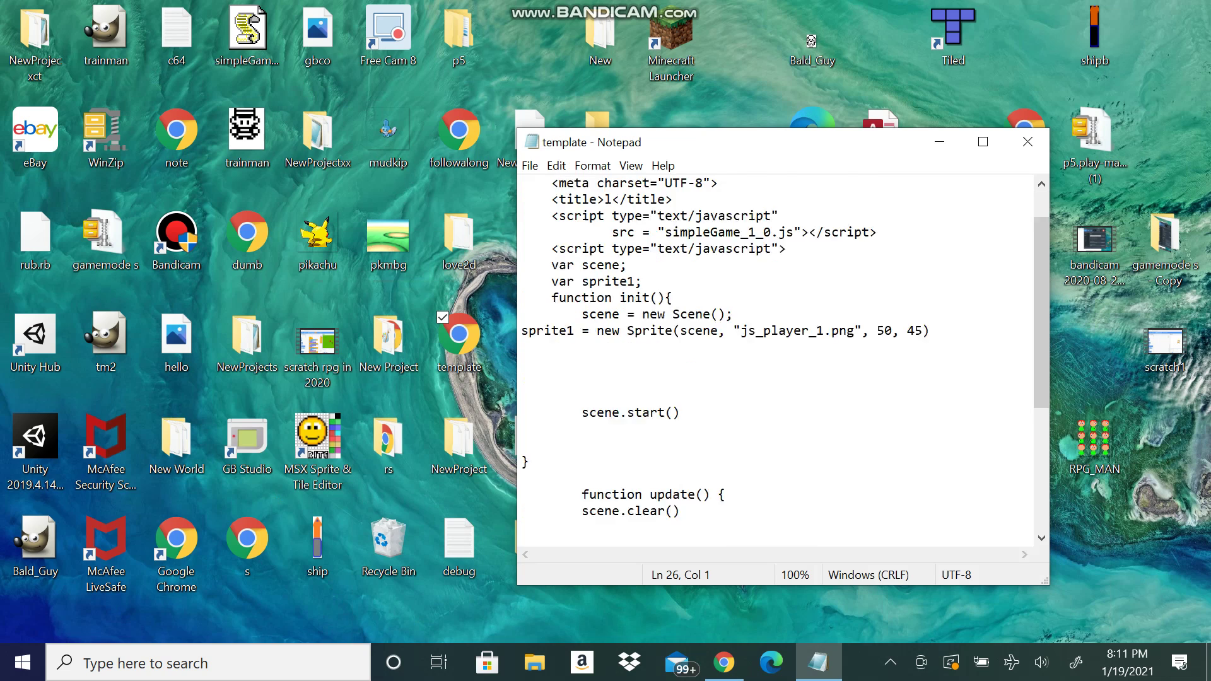
{"action": "scroll", "coordinate": [776, 380], "scroll_direction": "down", "scroll_amount": 1}
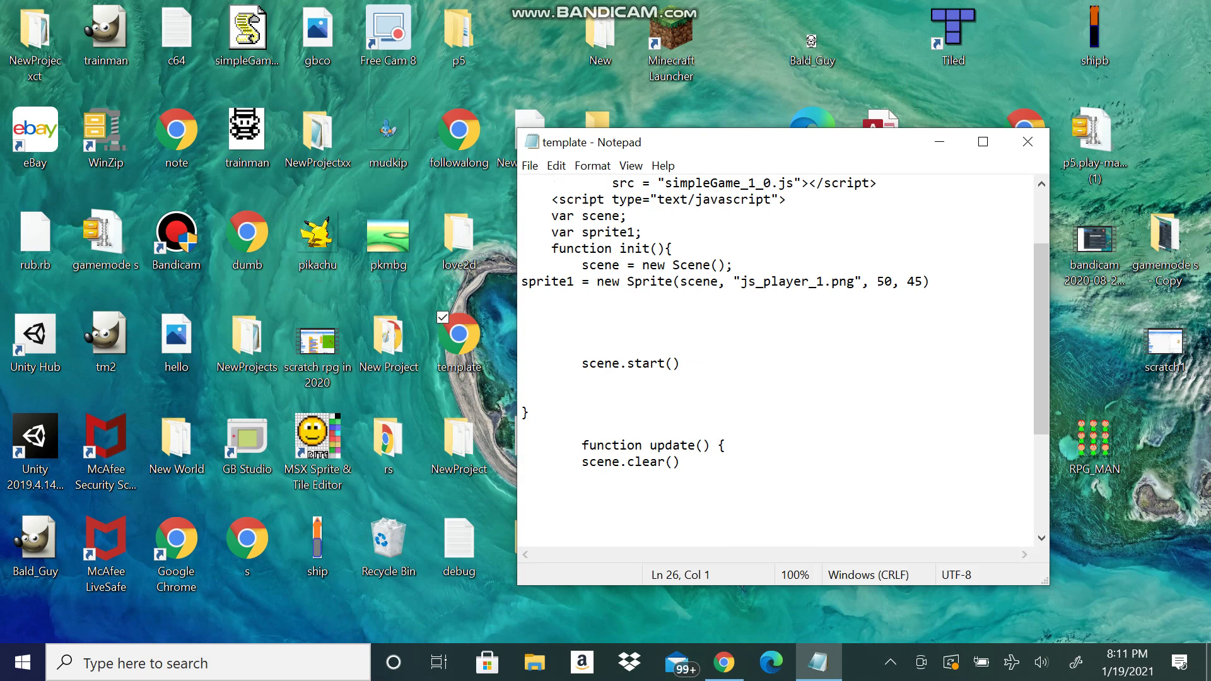
{"action": "scroll", "coordinate": [776, 378], "scroll_direction": "down", "scroll_amount": 2}
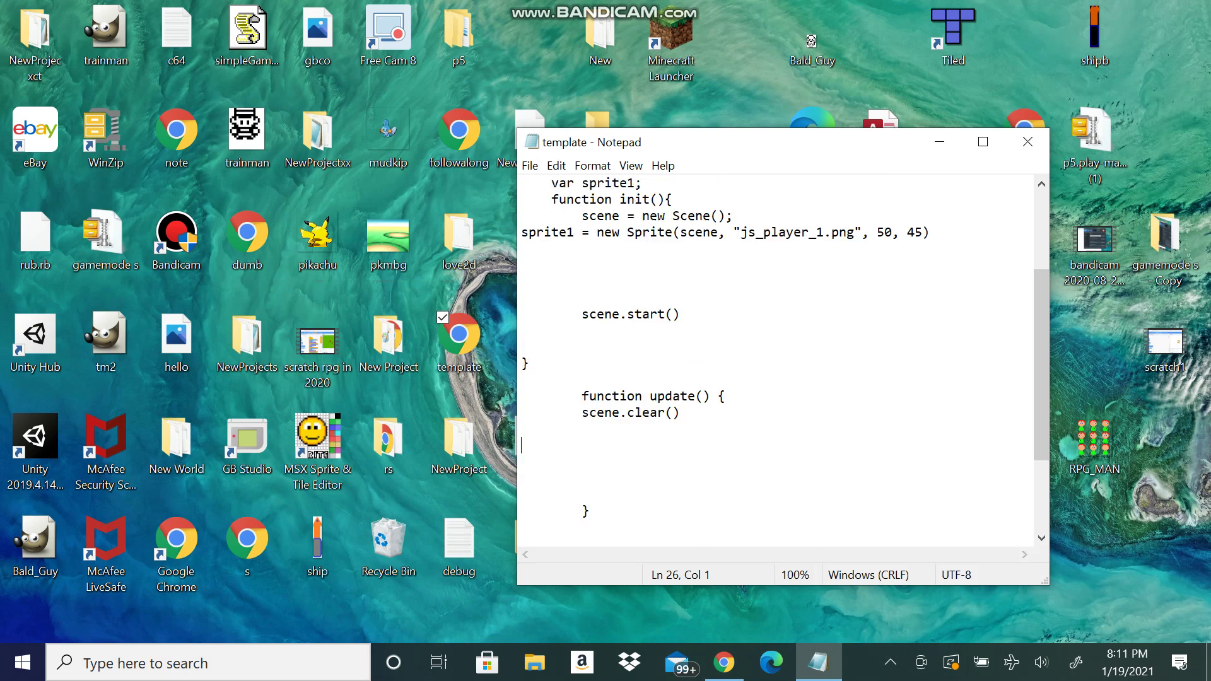
{"action": "left_click", "coordinate": [606, 379]}
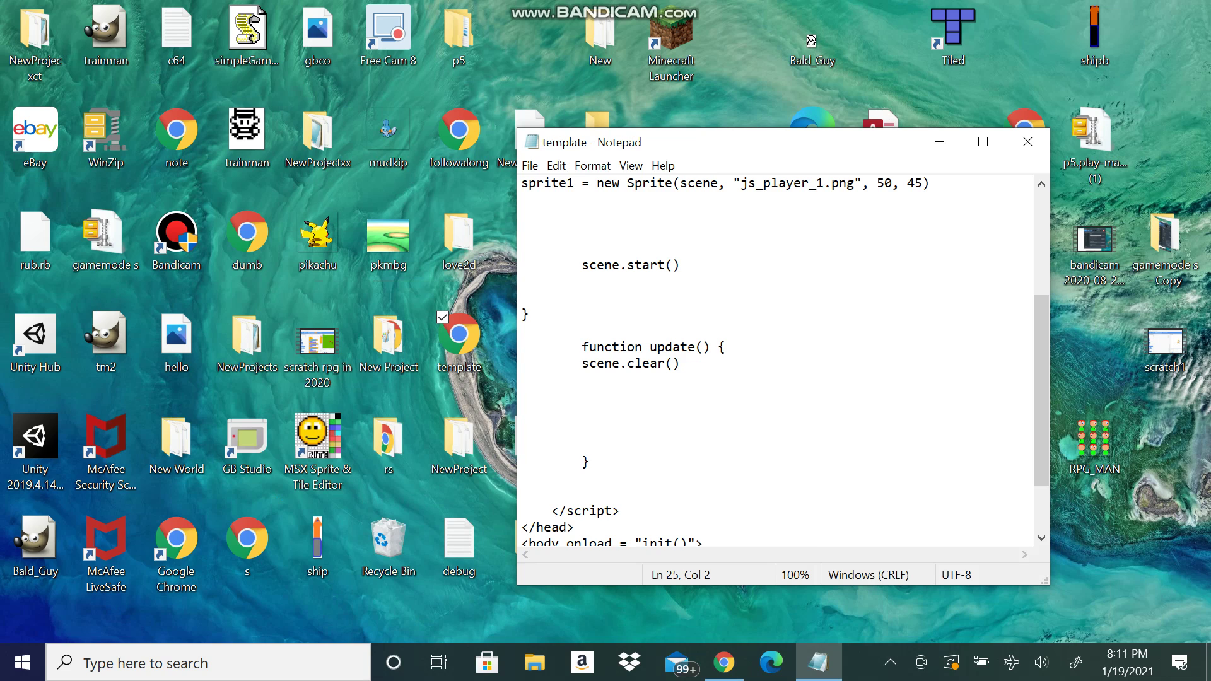
{"action": "type", "text": "sprite"}
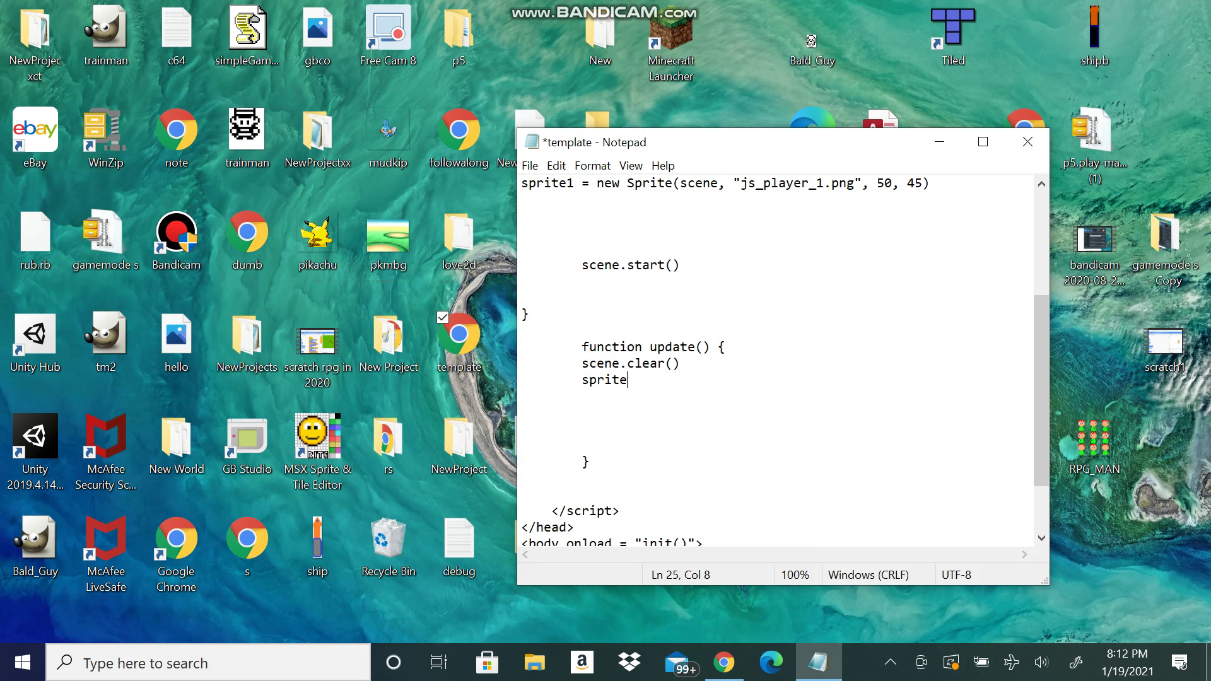
{"action": "type", "text": "1"}
{"action": "type", "text": ".update"}
{"action": "type", "text": "()"}
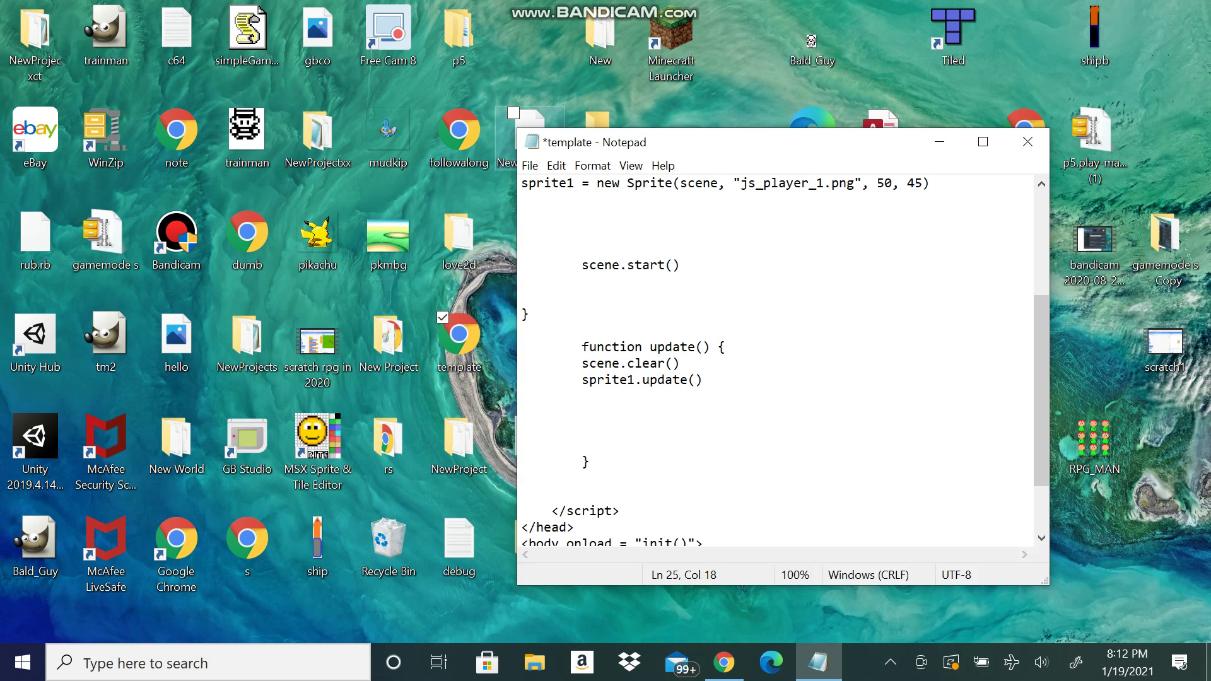
Save the template and reload the Chrome page to show the player sprite
{"action": "left_click", "coordinate": [530, 166]}
{"action": "left_click", "coordinate": [568, 245]}
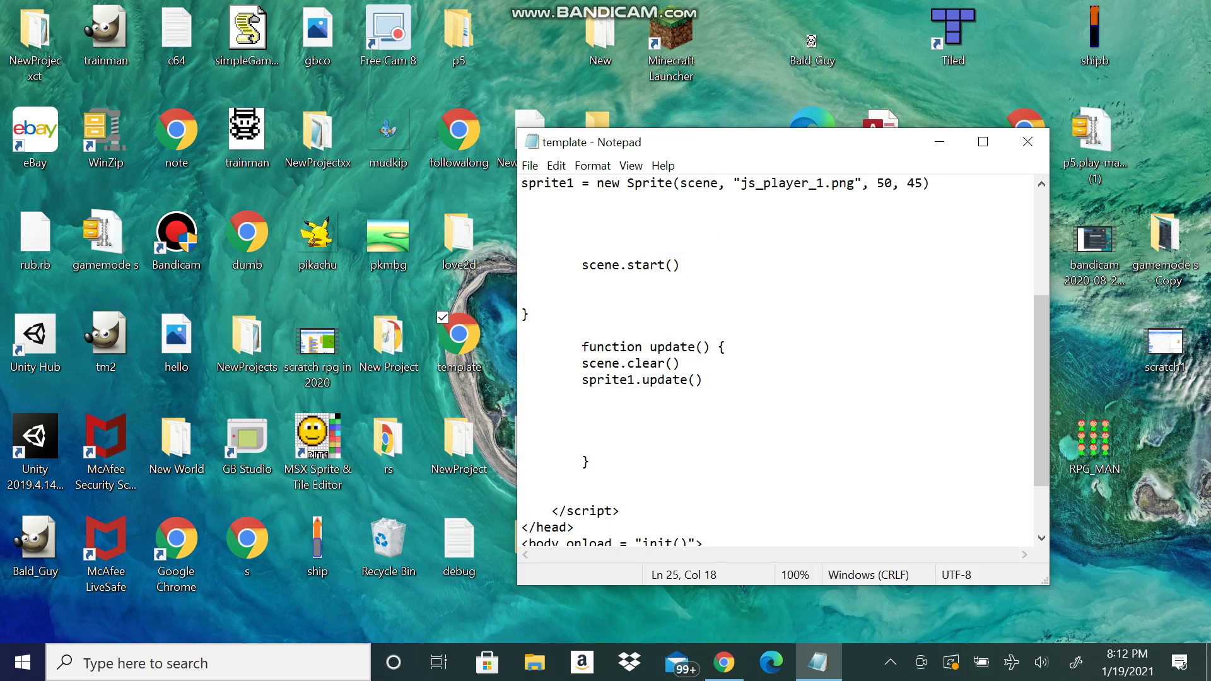
{"action": "left_click", "coordinate": [724, 662]}
{"action": "left_click", "coordinate": [81, 49]}
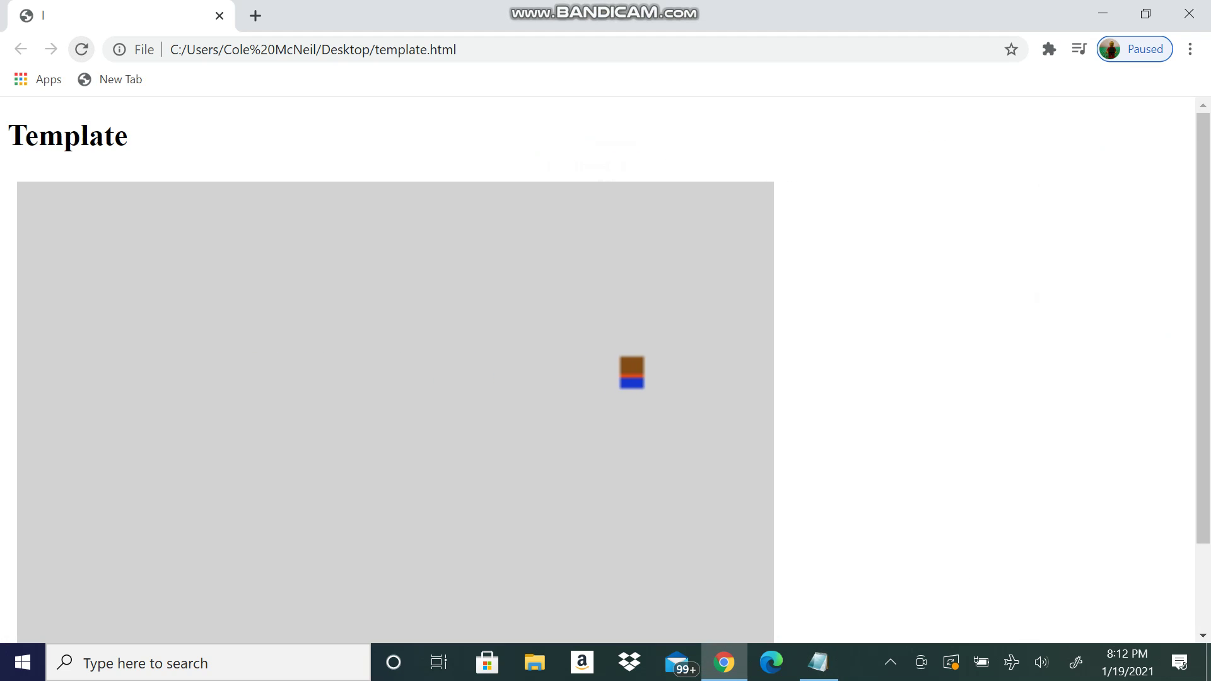
Watch the sprite wrap across the canvas, briefly open Developer tools, then return to Notepad
{"action": "left_click", "coordinate": [1103, 13]}
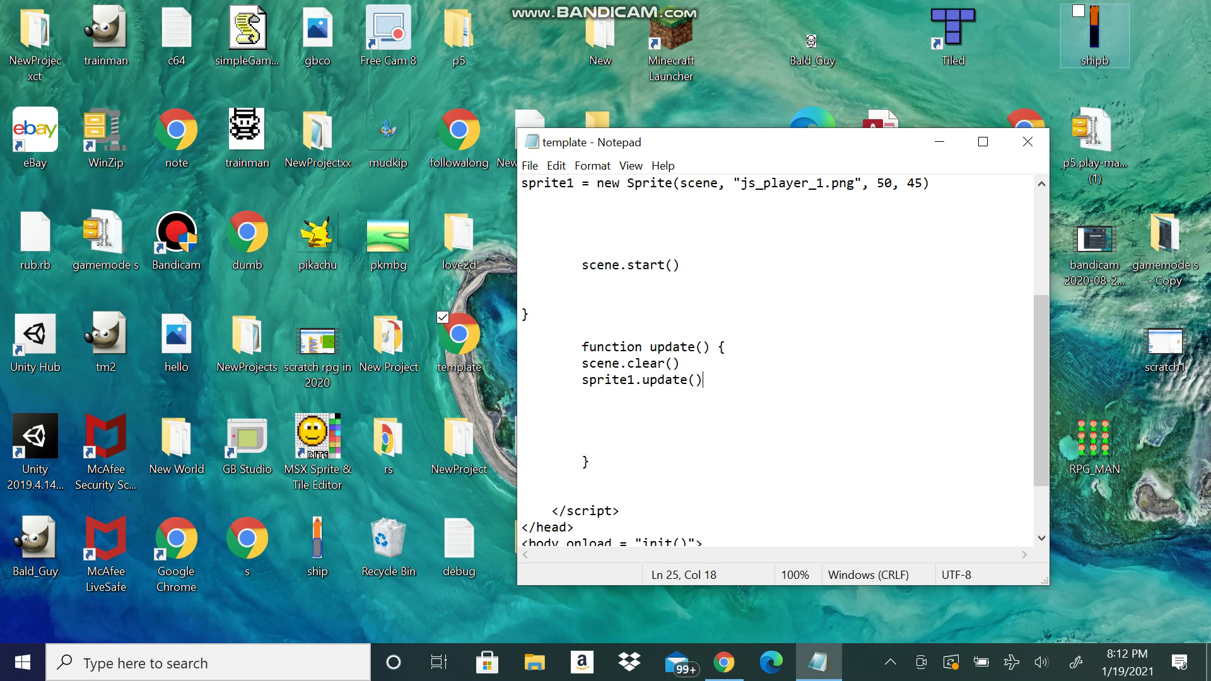
{"action": "scroll", "coordinate": [785, 380], "scroll_direction": "up", "scroll_amount": 2}
{"action": "scroll", "coordinate": [786, 379], "scroll_direction": "up", "scroll_amount": 2}
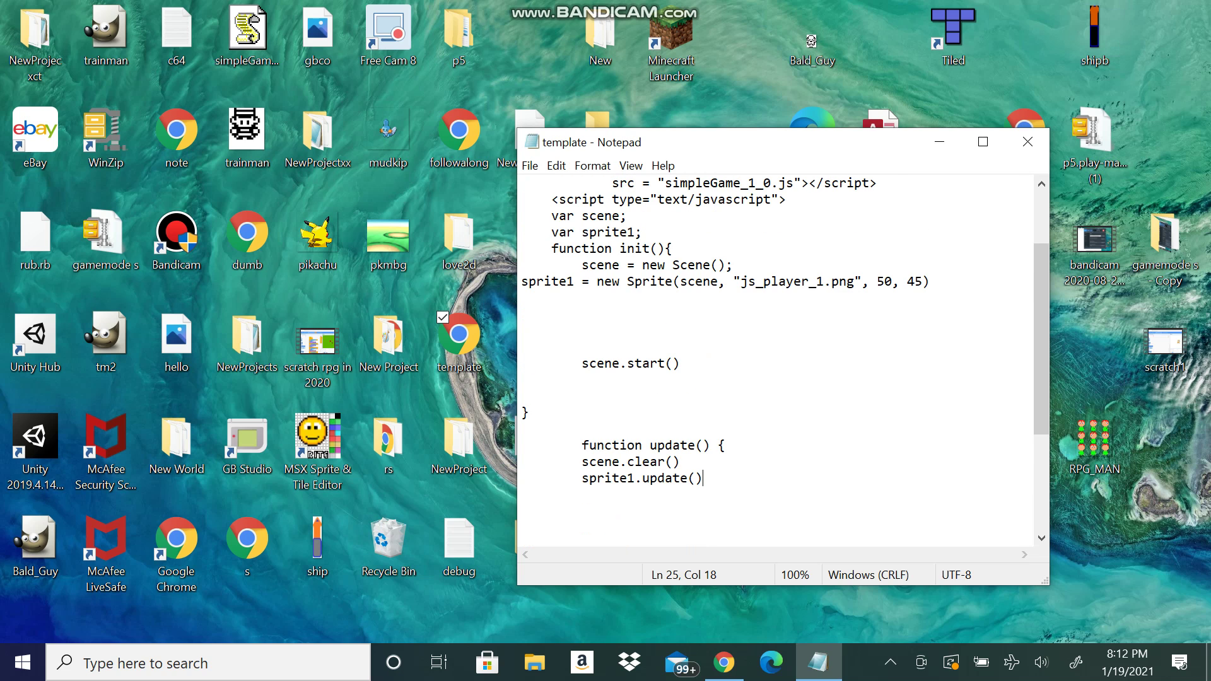
{"action": "left_click", "coordinate": [724, 663]}
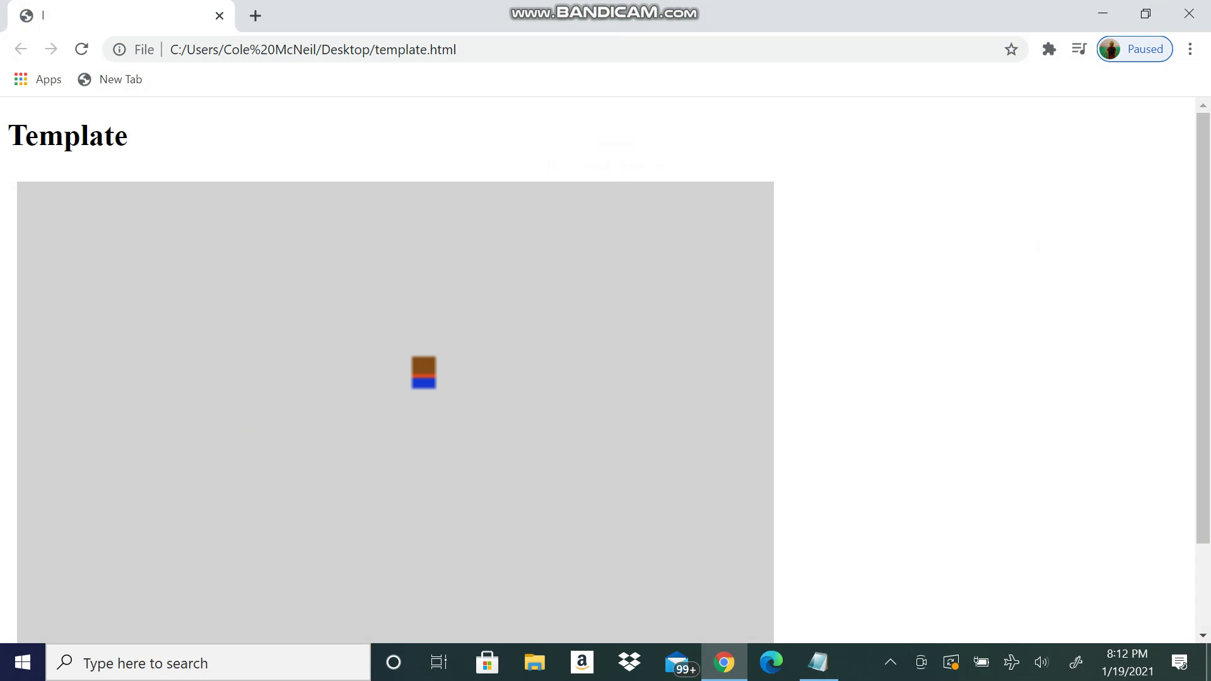
{"action": "left_click", "coordinate": [1190, 49]}
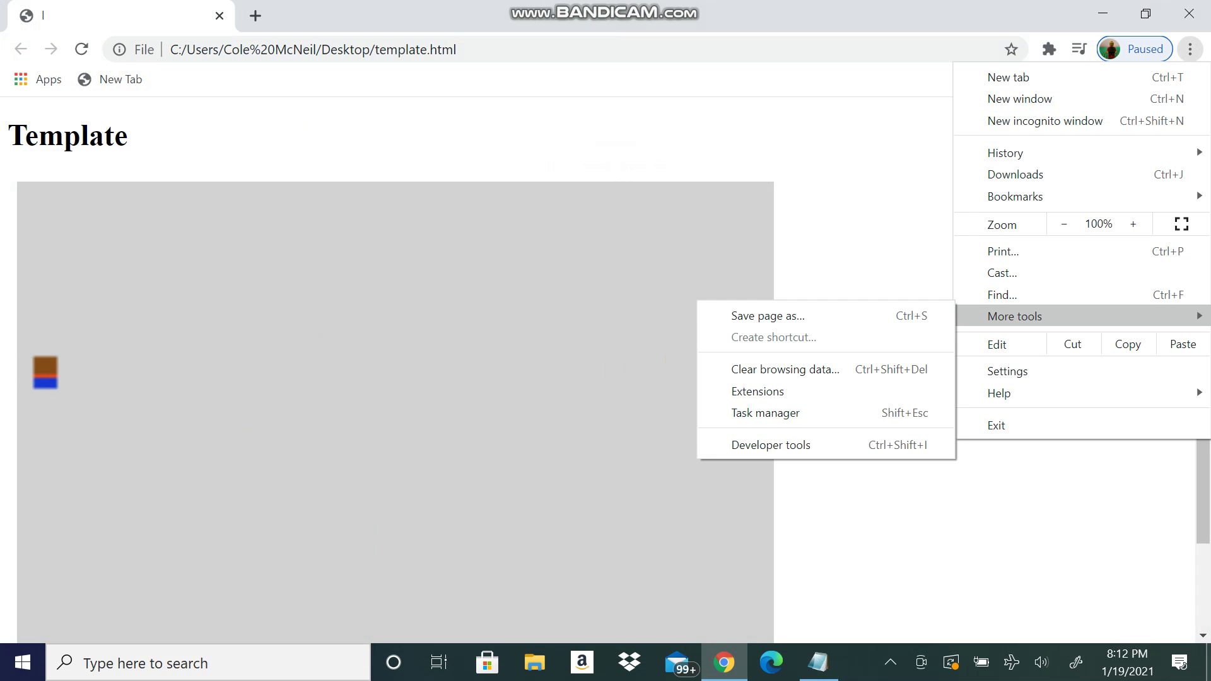
{"action": "left_click", "coordinate": [771, 445]}
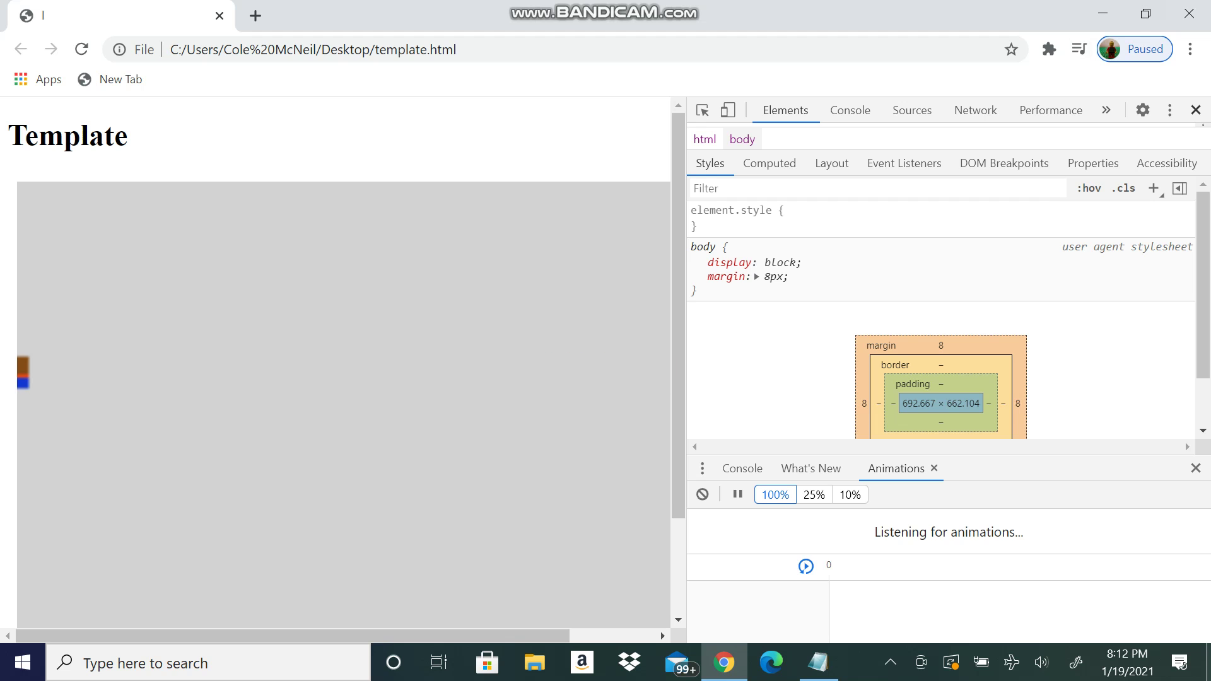
{"action": "key", "text": "F12"}
{"action": "left_click", "coordinate": [1103, 13]}
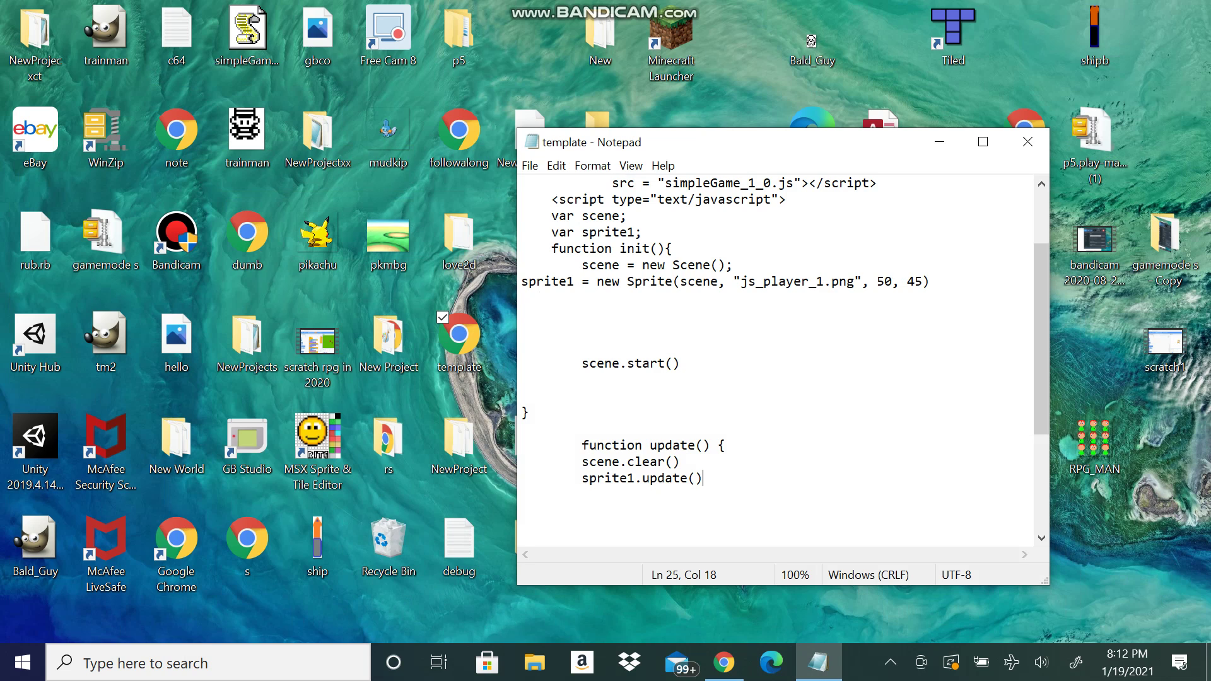
Write sprite1.setSpeed(0) in init and save the template file
{"action": "left_click", "coordinate": [581, 315]}
{"action": "type", "text": "sprite"}
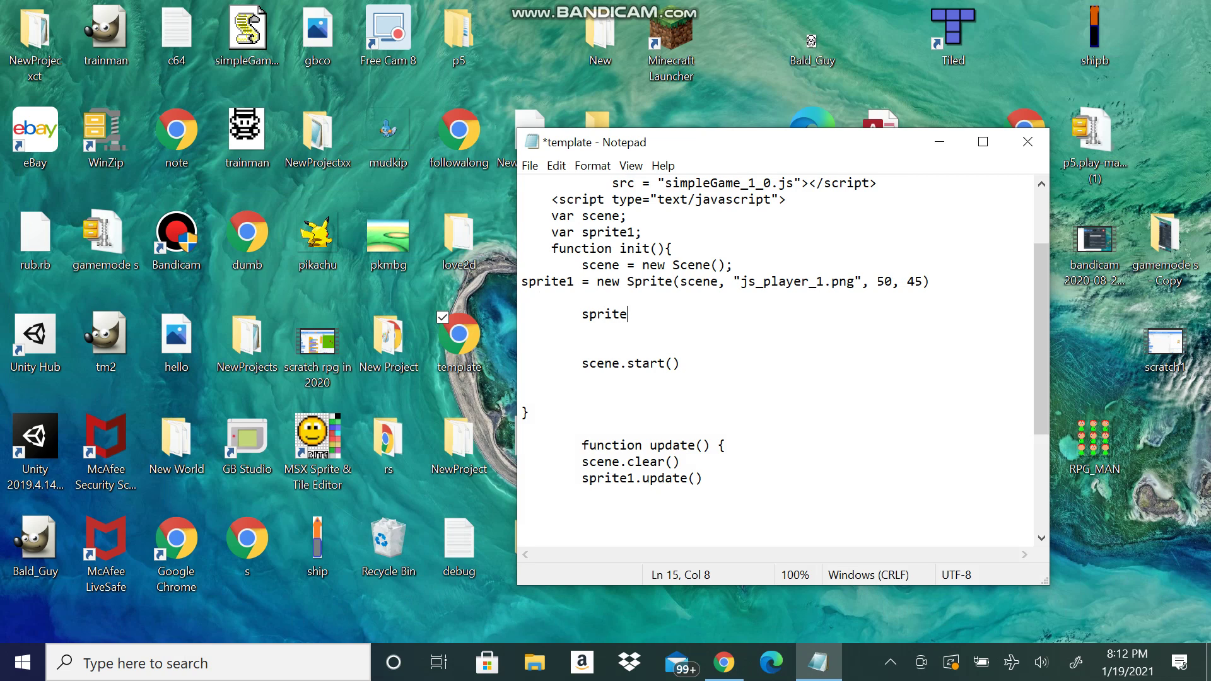
{"action": "type", "text": "1.se"}
{"action": "type", "text": "tSpe"}
{"action": "type", "text": "ed("}
{"action": "type", "text": "0)"}
{"action": "scroll", "coordinate": [777, 379], "scroll_direction": "down", "scroll_amount": 4}
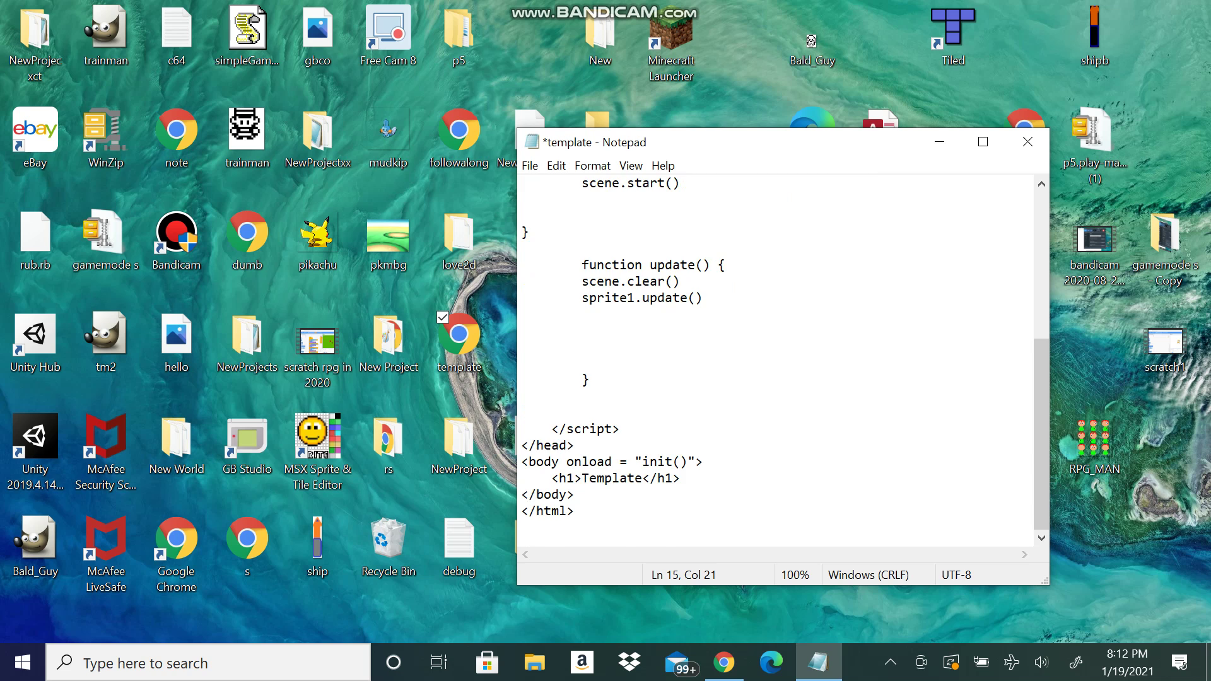
{"action": "scroll", "coordinate": [776, 379], "scroll_direction": "up", "scroll_amount": 4}
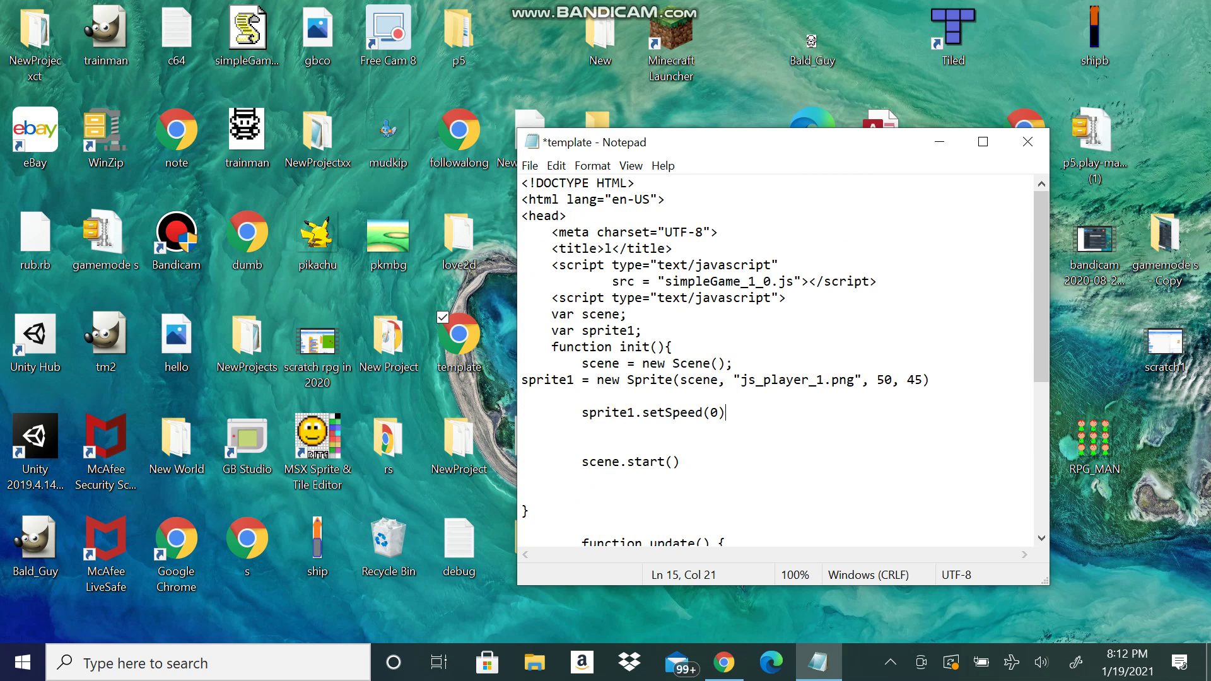
{"action": "left_click", "coordinate": [529, 183]}
{"action": "left_click", "coordinate": [530, 166]}
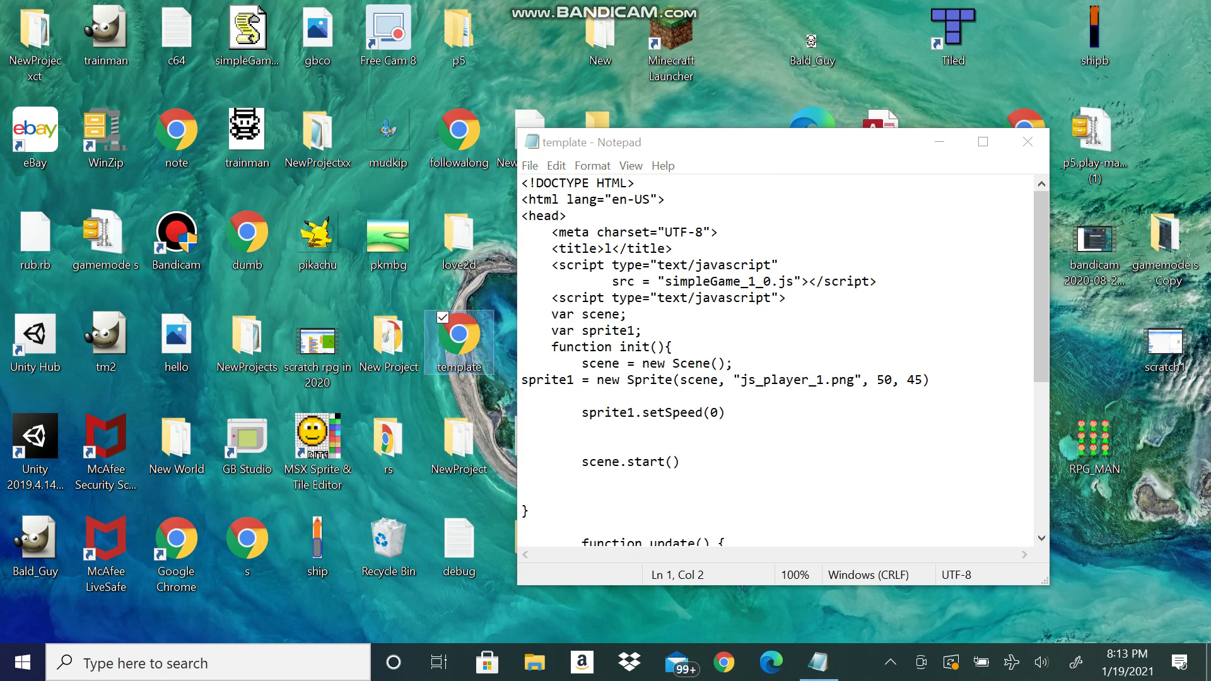
Preview the template in Chrome, then change sprite1's position from 50, 45 to 60, 55
{"action": "double_click", "coordinate": [460, 339]}
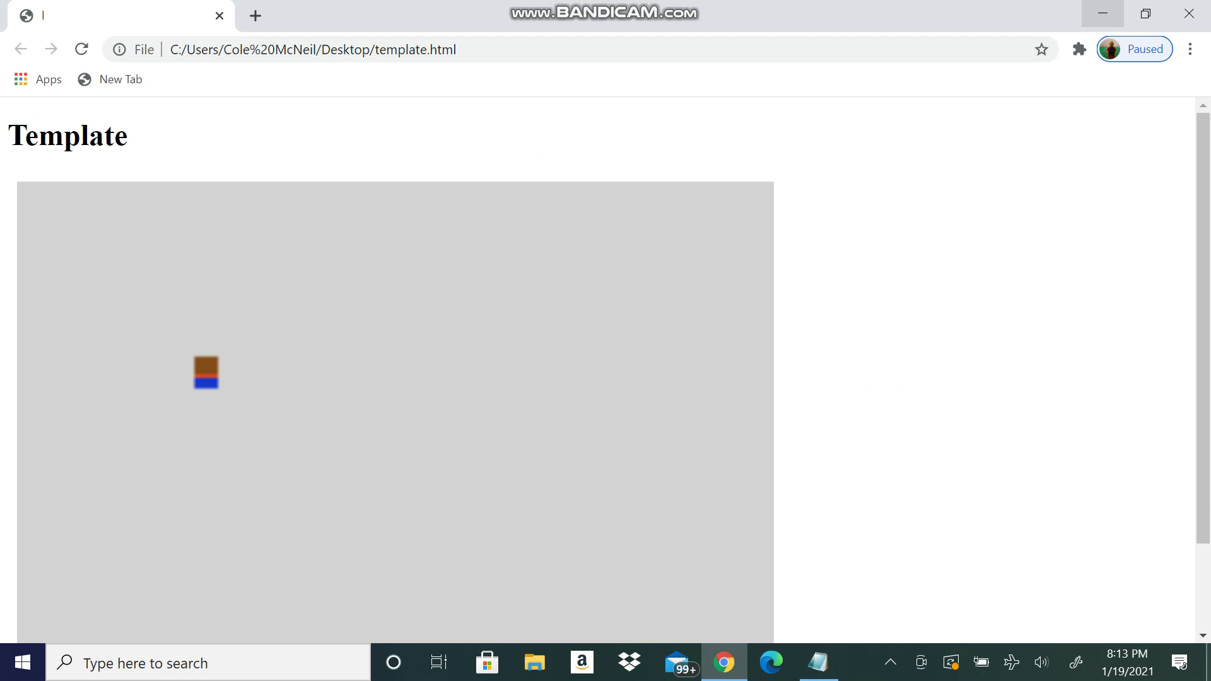
{"action": "left_click", "coordinate": [1104, 12]}
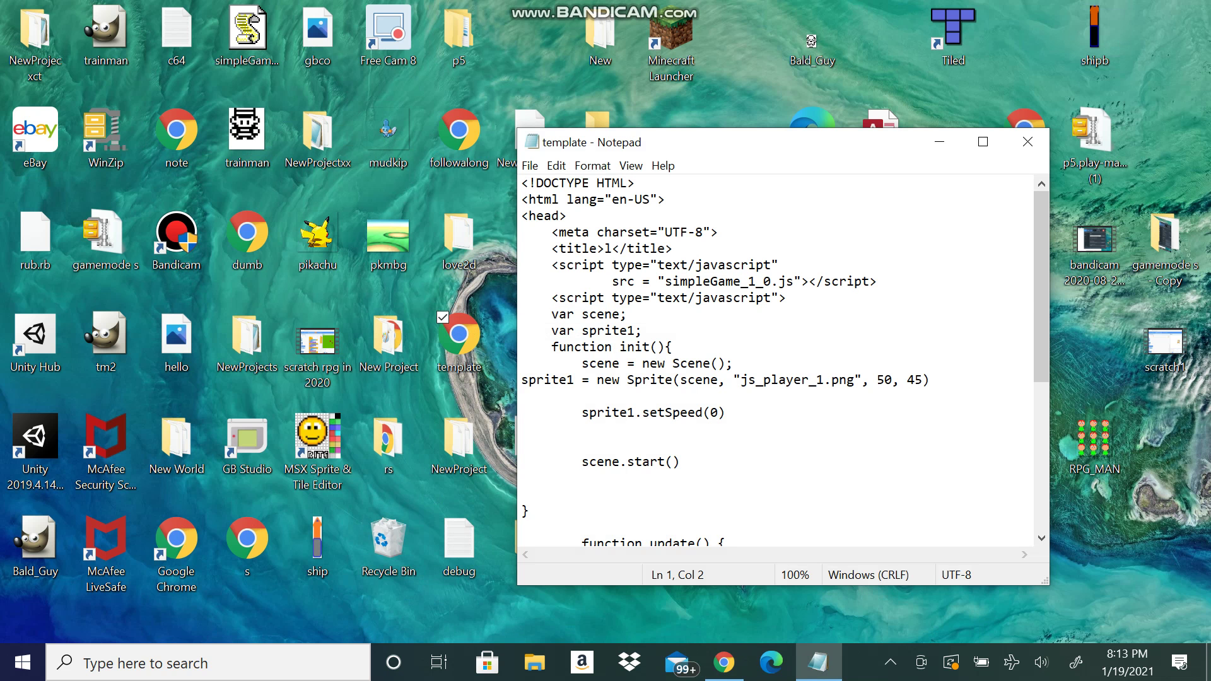
{"action": "scroll", "coordinate": [777, 379], "scroll_direction": "down", "scroll_amount": 6}
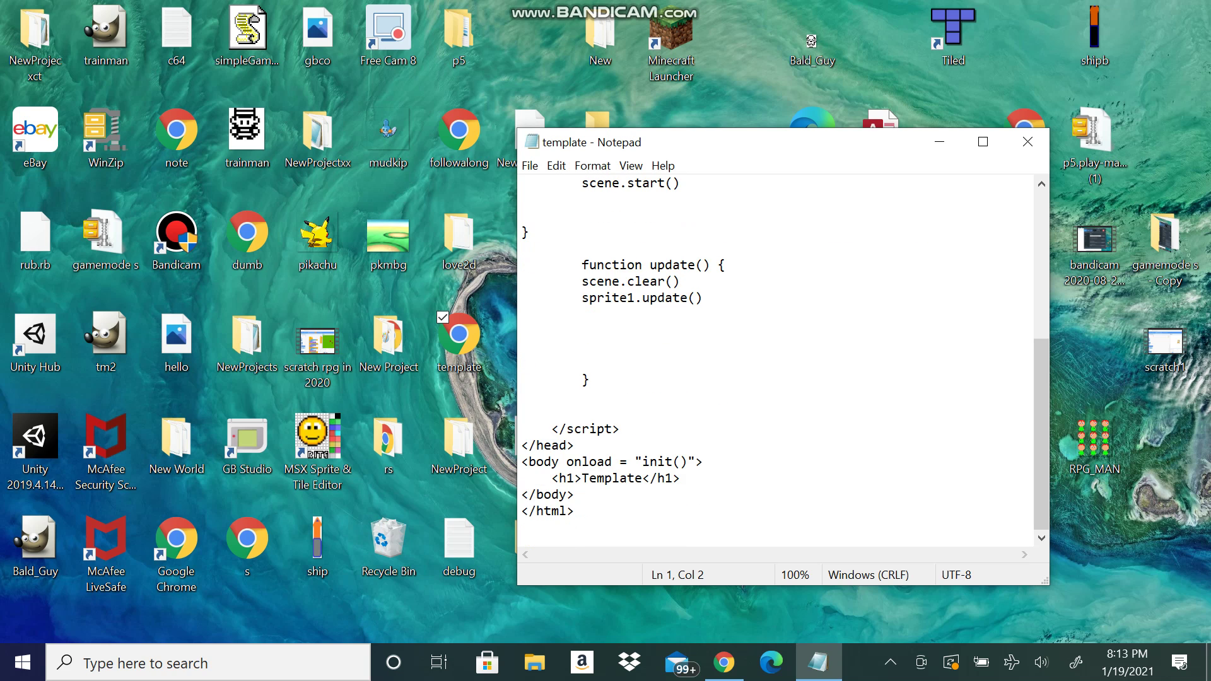
{"action": "scroll", "coordinate": [777, 378], "scroll_direction": "up", "scroll_amount": 5}
{"action": "scroll", "coordinate": [776, 379], "scroll_direction": "down", "scroll_amount": 5}
{"action": "scroll", "coordinate": [777, 378], "scroll_direction": "up", "scroll_amount": 5}
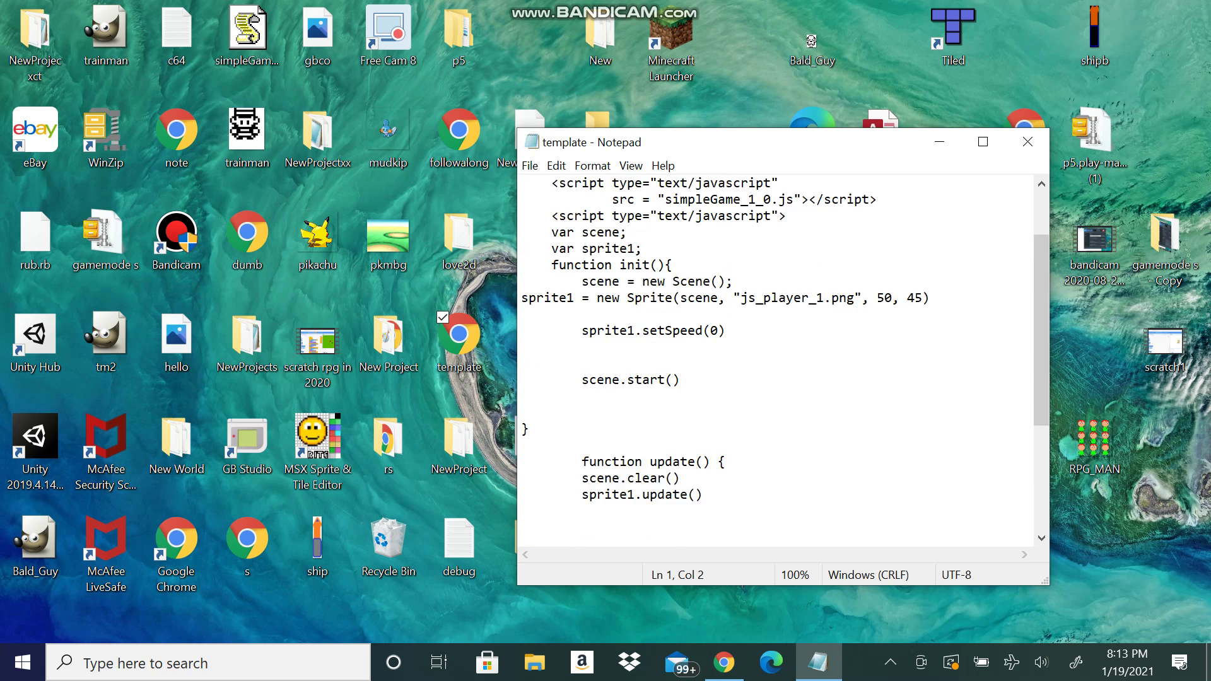
{"action": "scroll", "coordinate": [776, 379], "scroll_direction": "up", "scroll_amount": 2}
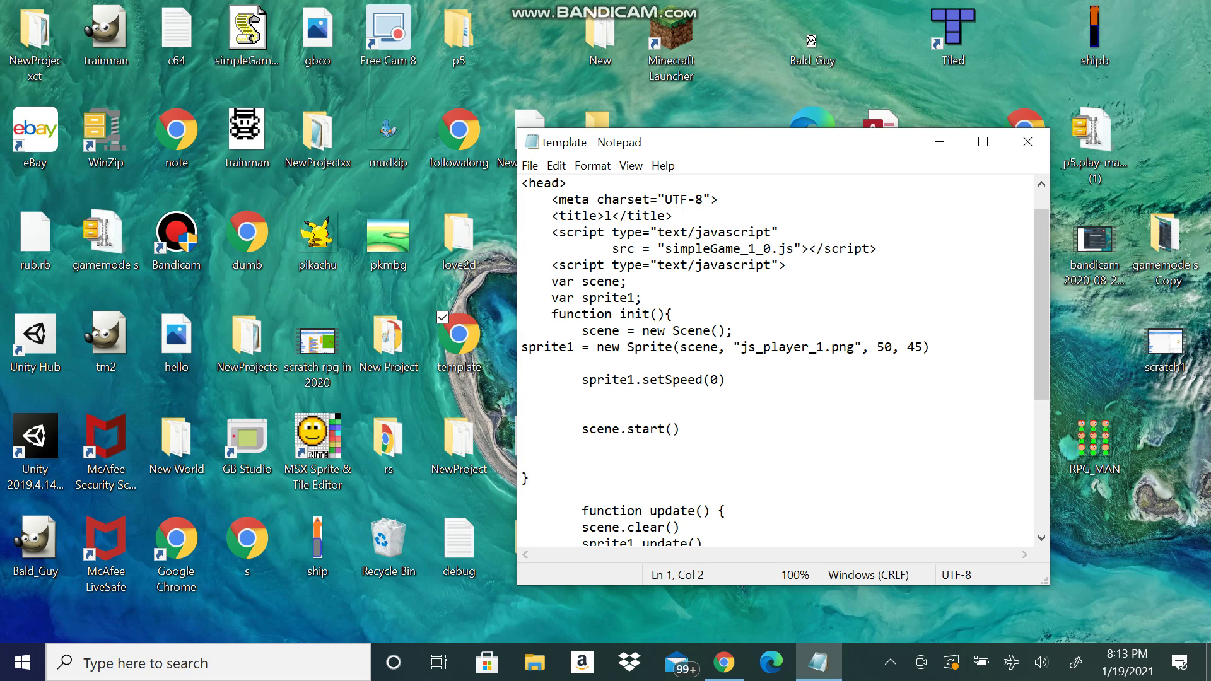
{"action": "left_click", "coordinate": [885, 348]}
{"action": "key", "text": "BackSpace"}
{"action": "type", "text": "6"}
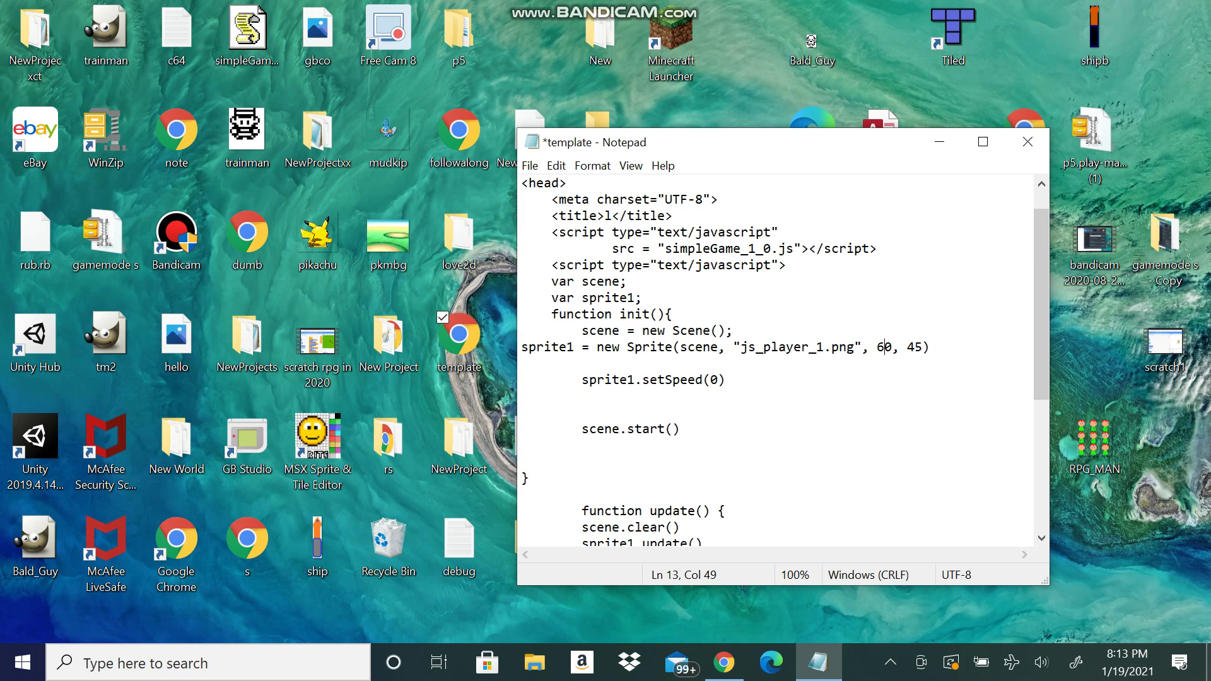
{"action": "left_click", "coordinate": [915, 347]}
{"action": "key", "text": "BackSpace"}
{"action": "type", "text": "5"}
{"action": "scroll", "coordinate": [776, 379], "scroll_direction": "down", "scroll_amount": 1}
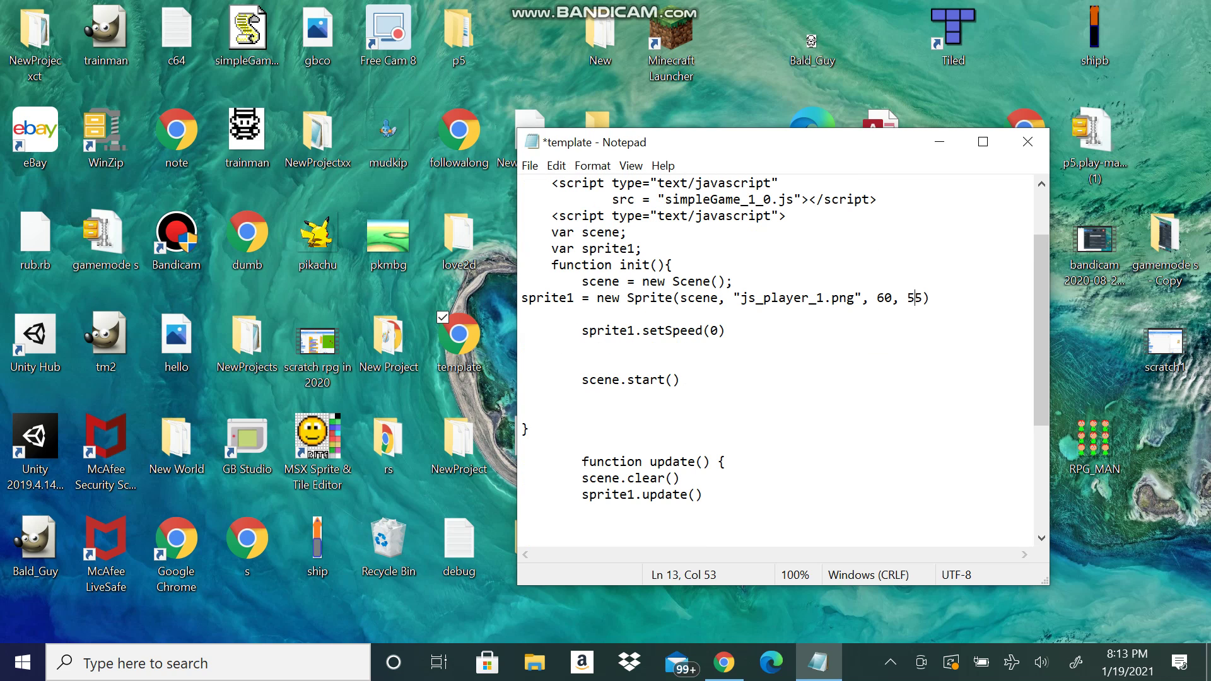
{"action": "scroll", "coordinate": [776, 378], "scroll_direction": "down", "scroll_amount": 4}
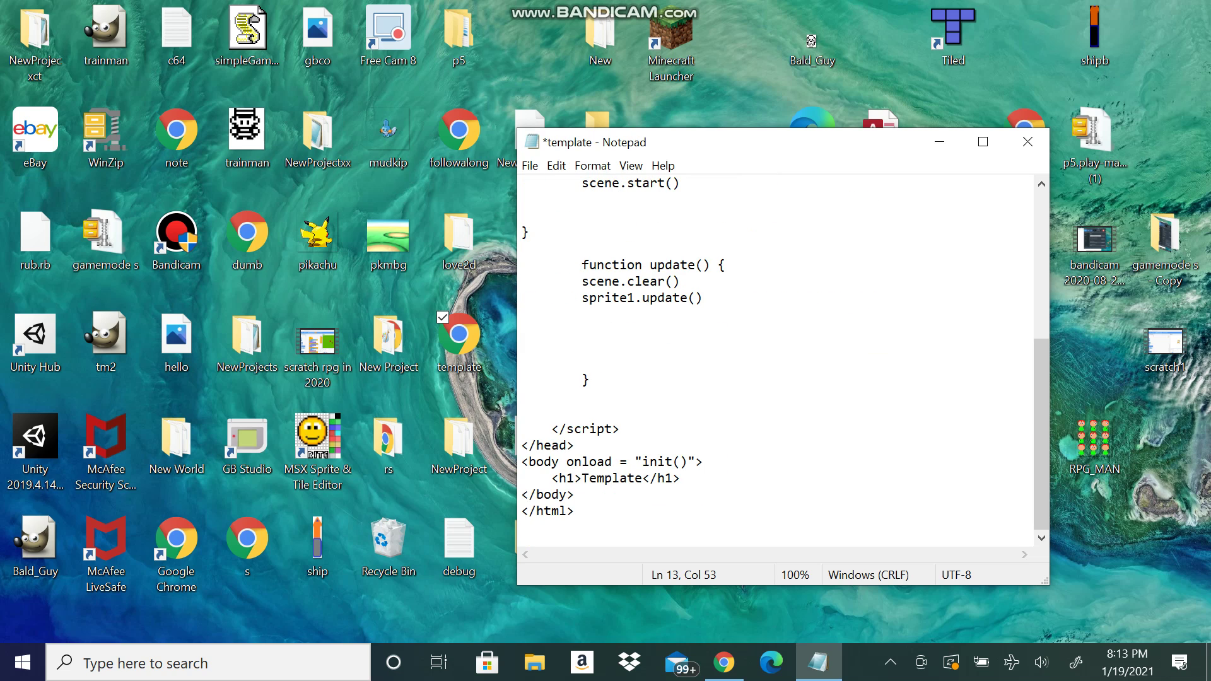
Start an indented if(keysDown[K_LEFT]) { line right after sprite1.update()
{"action": "left_click", "coordinate": [522, 348]}
{"action": "key", "text": "Up"}
{"action": "key", "text": "Tab"}
{"action": "type", "text": "if"}
{"action": "type", "text": "(keys"}
{"action": "type", "text": "Down"}
{"action": "type", "text": "[K"}
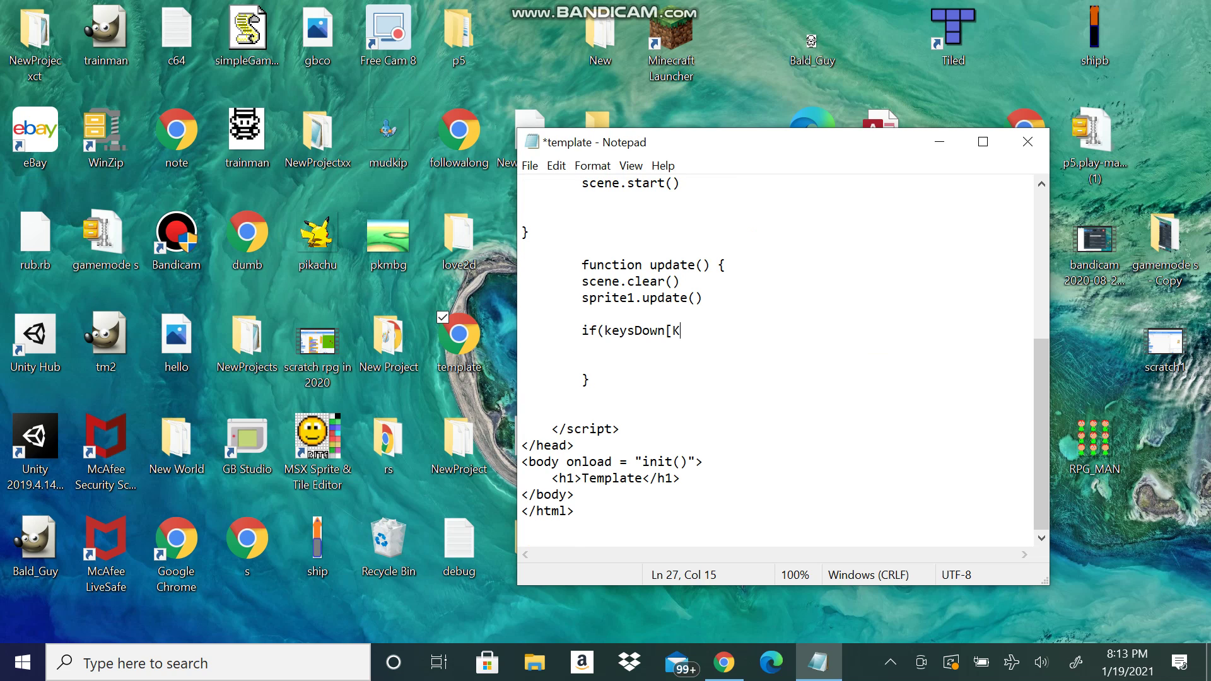
{"action": "type", "text": "_LEF"}
{"action": "type", "text": "T"}
{"action": "type", "text": "])"}
{"action": "key", "text": "BackSpace"}
{"action": "type", "text": ")"}
{"action": "key", "text": "BackSpace"}
{"action": "type", "text": ")"}
{"action": "type", "text": "{"}
Write sprite1.changeXby(-5) inside braces under the K_LEFT condition, fixing typos
{"action": "key", "text": "Return"}
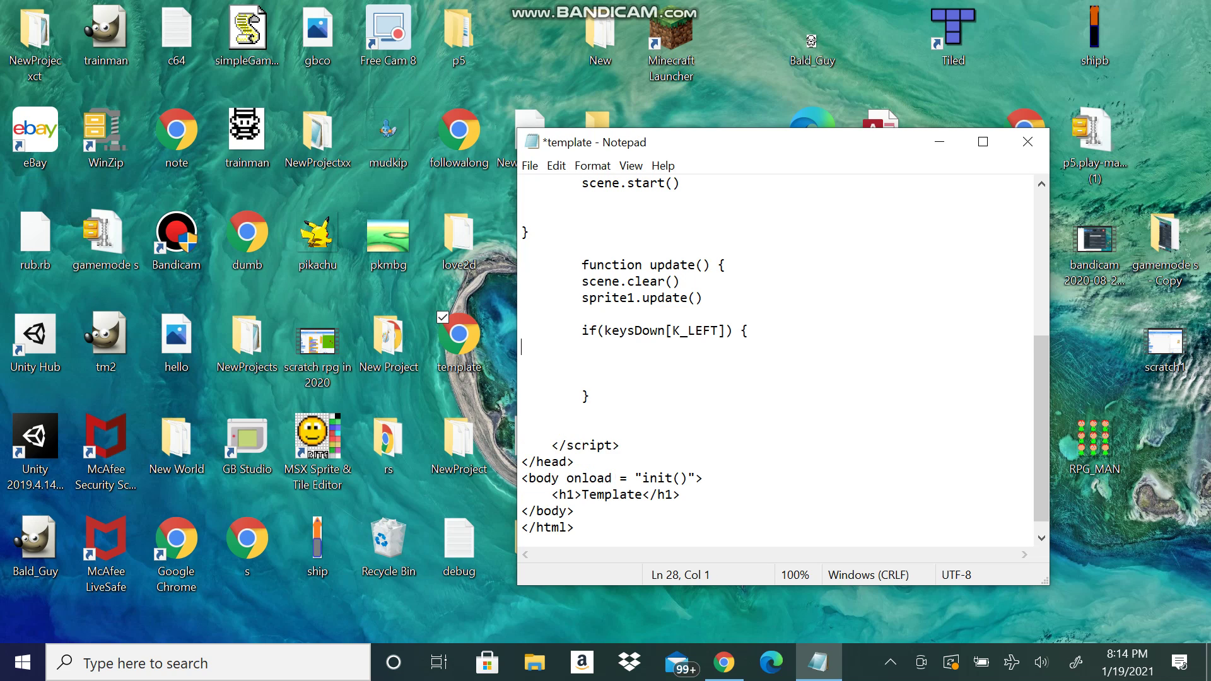
{"action": "key", "text": "Return"}
{"action": "key", "text": "Return"}
{"action": "key", "text": "Tab"}
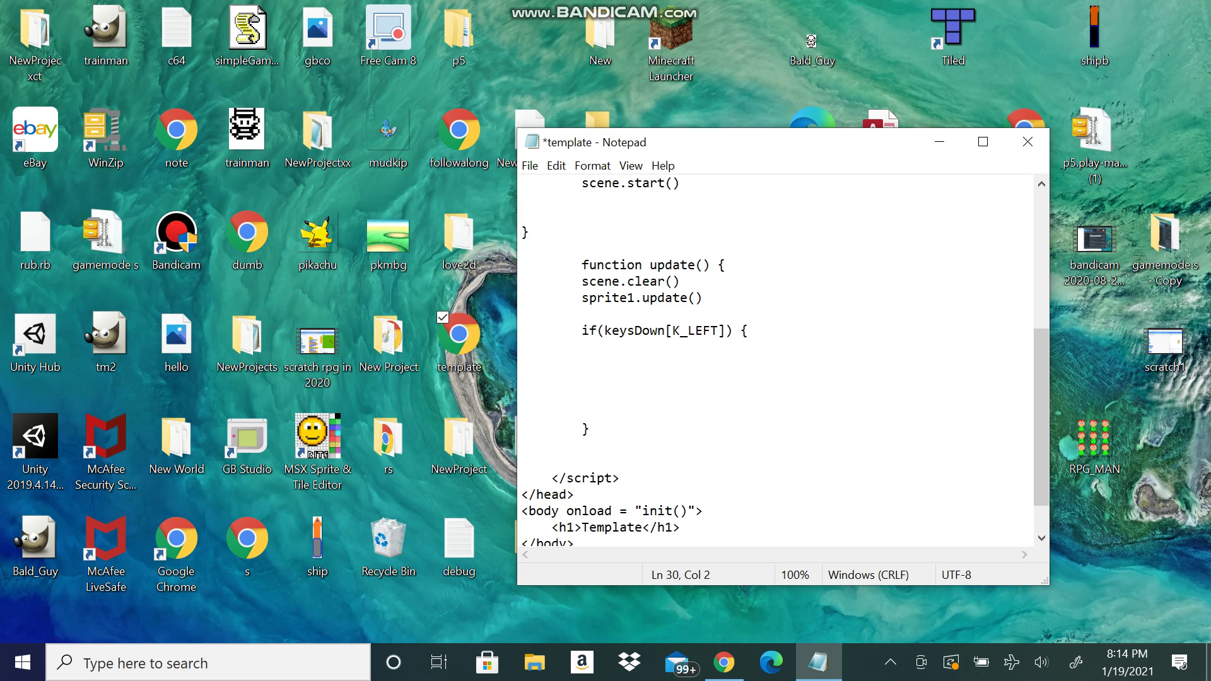
{"action": "type", "text": "d"}
{"action": "key", "text": "BackSpace"}
{"action": "type", "text": "}"}
{"action": "key", "text": "Up"}
{"action": "key", "text": "BackSpace"}
{"action": "key", "text": "BackSpace"}
{"action": "key", "text": "BackSpace"}
{"action": "key", "text": "Return"}
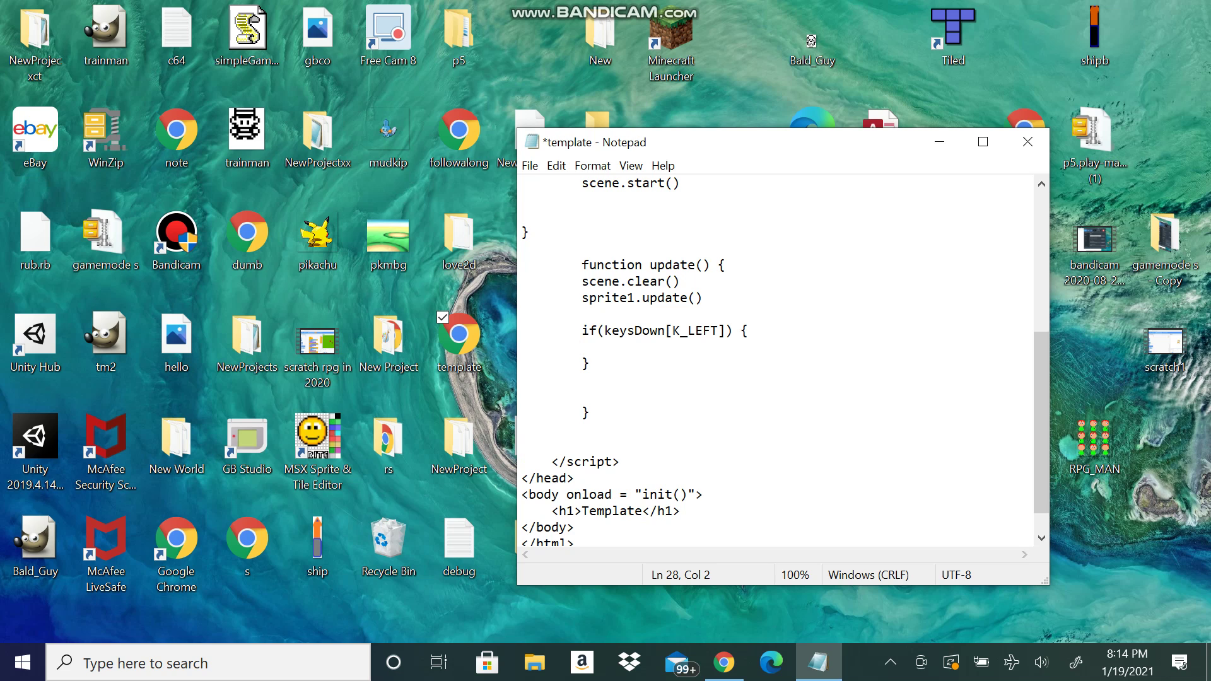
{"action": "type", "text": "sp"}
{"action": "type", "text": "ritr"}
{"action": "key", "text": "BackSpace"}
{"action": "type", "text": "e"}
{"action": "type", "text": "1.s"}
{"action": "key", "text": "BackSpace"}
{"action": "type", "text": "change"}
{"action": "type", "text": "Xby"}
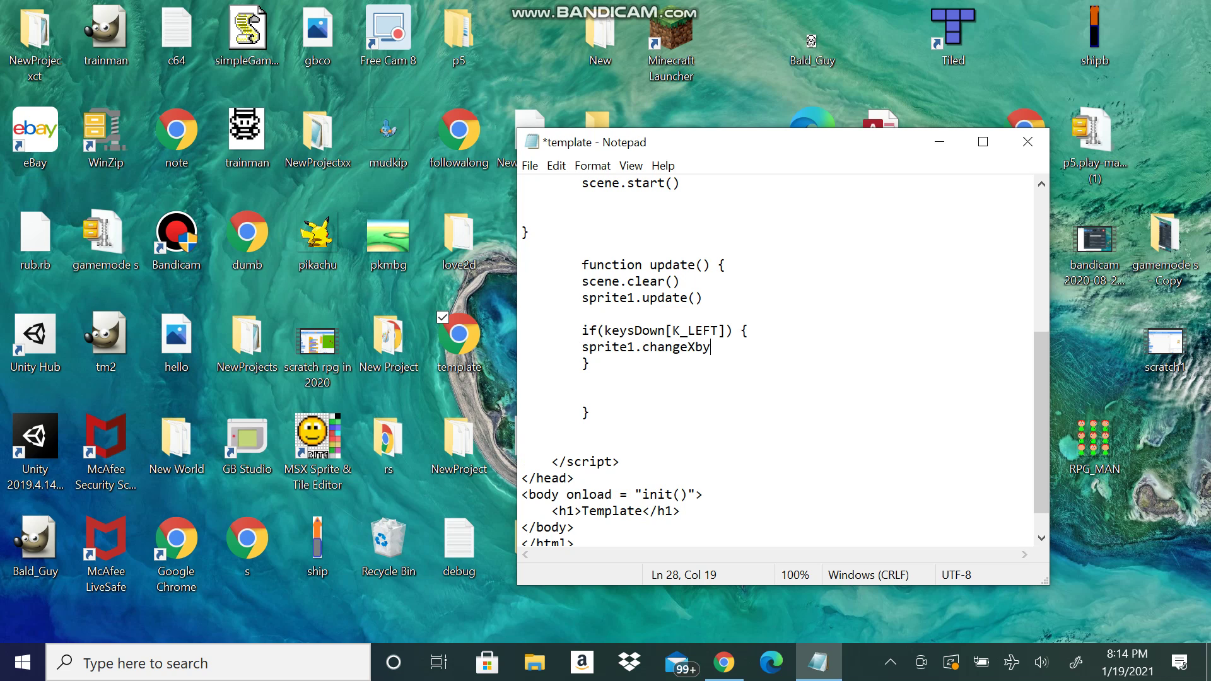
{"action": "type", "text": "!"}
{"action": "key", "text": "BackSpace"}
{"action": "type", "text": "(-5"}
{"action": "type", "text": ")"}
Save the edited template file from the File menu
{"action": "key", "text": "alt+f"}
{"action": "key", "text": "Down"}
{"action": "key", "text": "Down"}
{"action": "key", "text": "Down"}
{"action": "key", "text": "Return"}
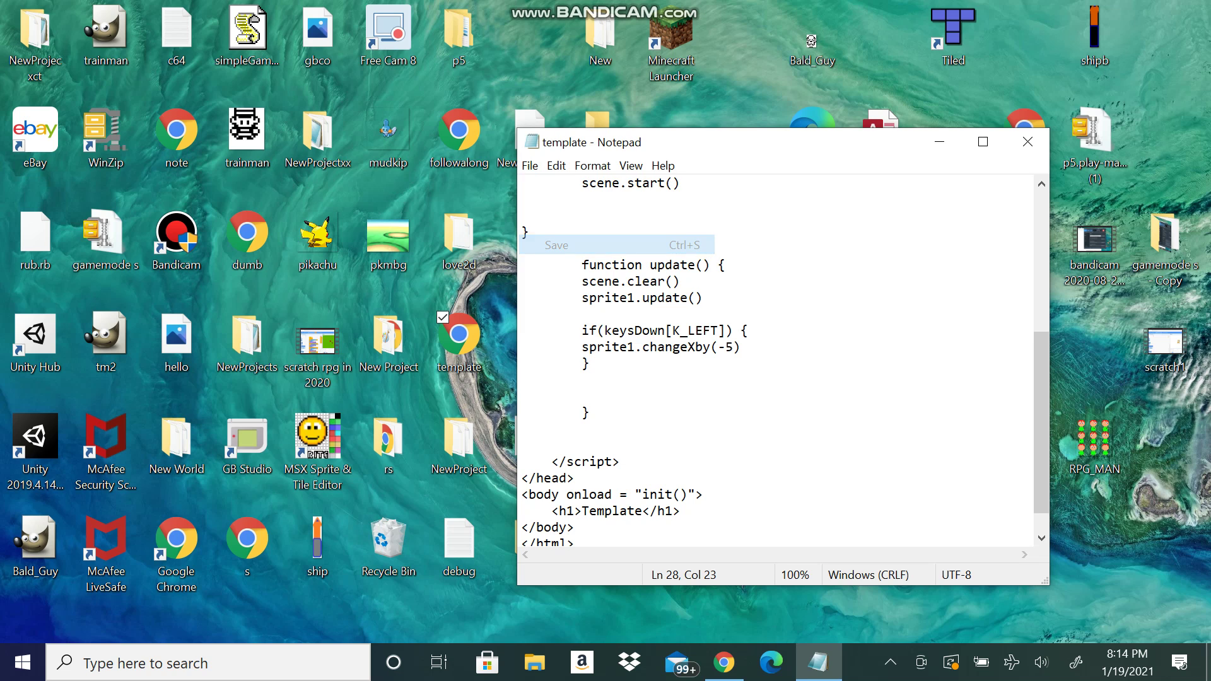
Reload the template page in Chrome and hold Left to move the sprite leftward
{"action": "left_click", "coordinate": [723, 662]}
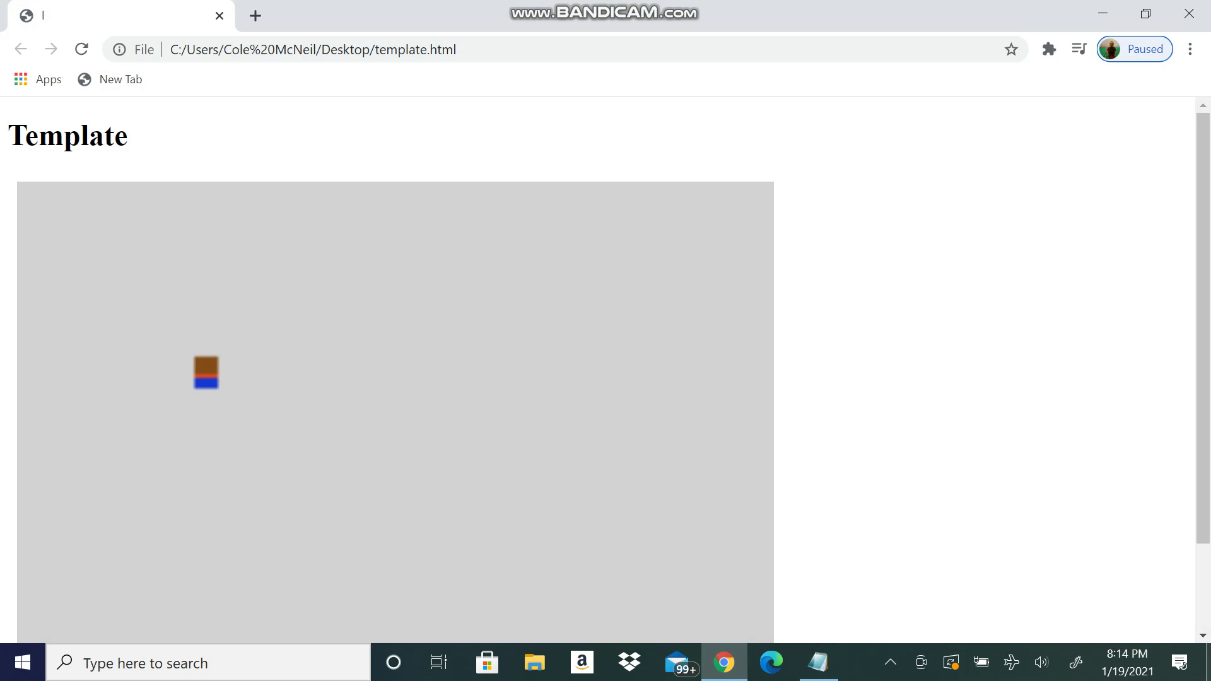
{"action": "left_click", "coordinate": [82, 49]}
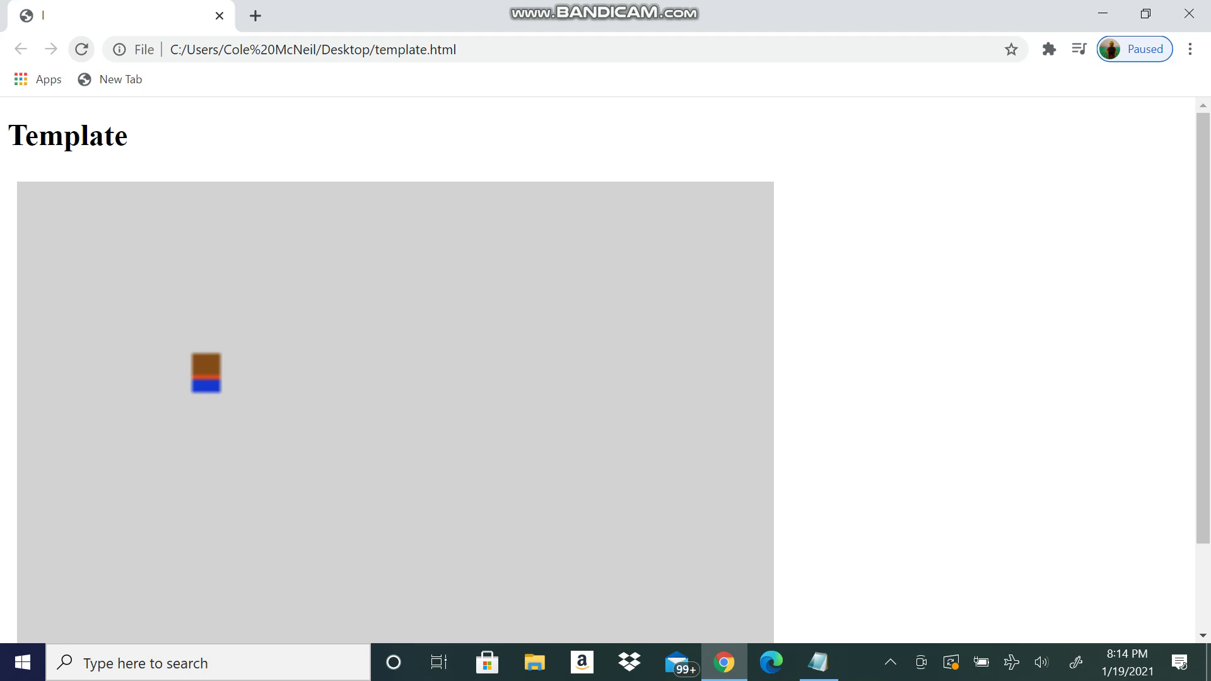
{"action": "key", "text": "Left"}
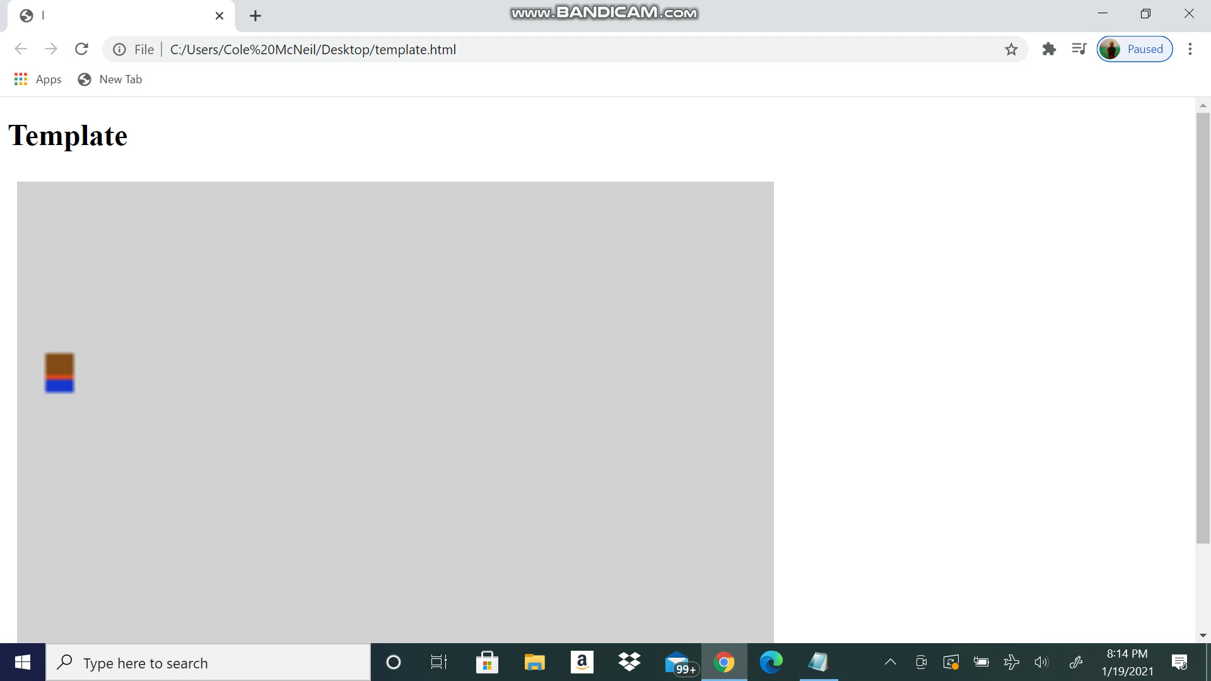
{"action": "key", "text": "Left"}
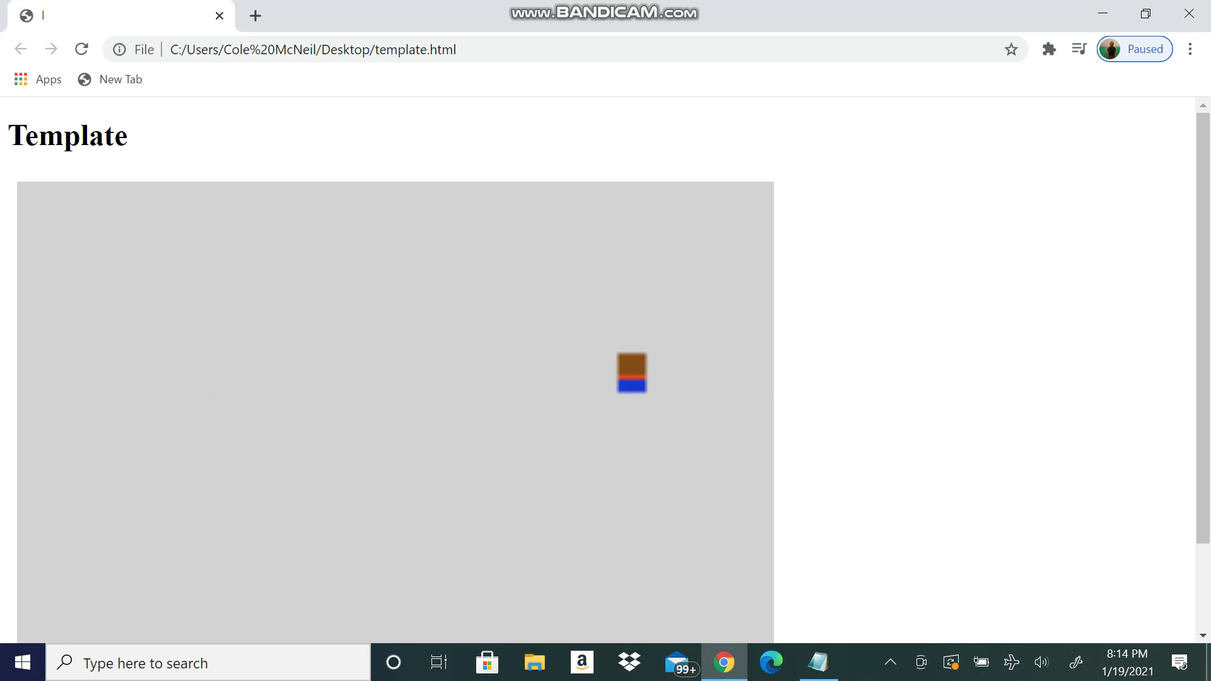
{"action": "key", "text": "Left"}
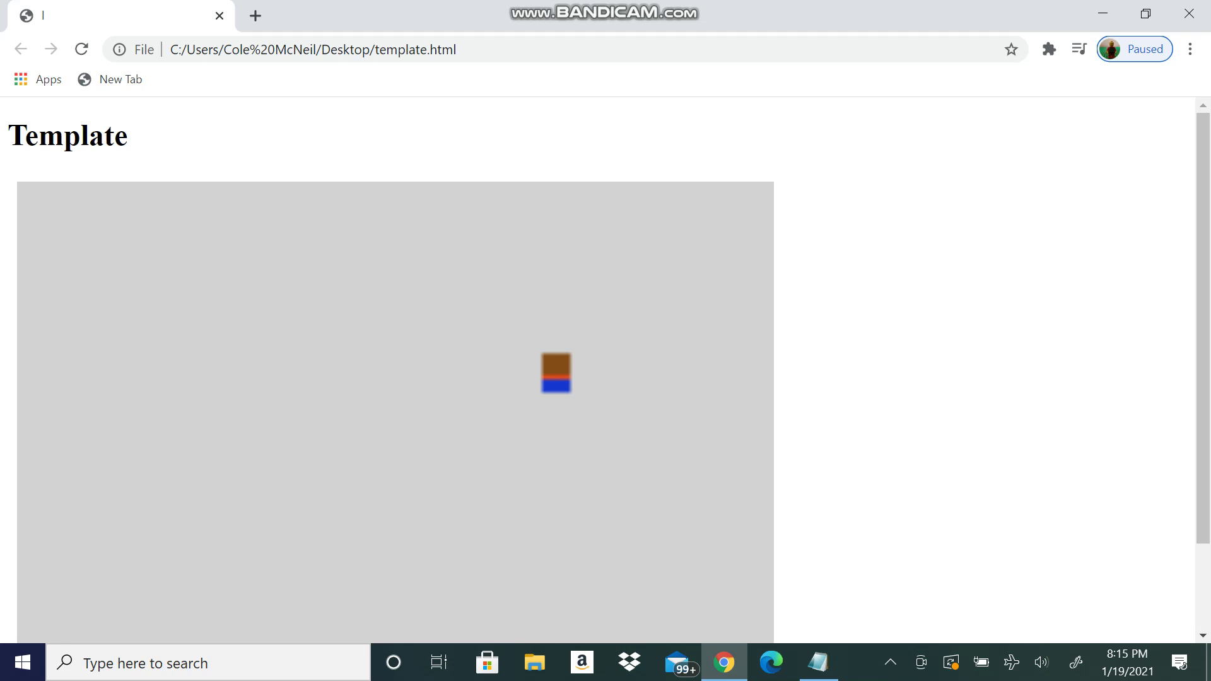
{"action": "scroll", "coordinate": [396, 379], "scroll_direction": "down", "scroll_amount": 1}
{"action": "key", "text": "Left"}
{"action": "key", "text": "Left"}
{"action": "key", "text": "Left"}
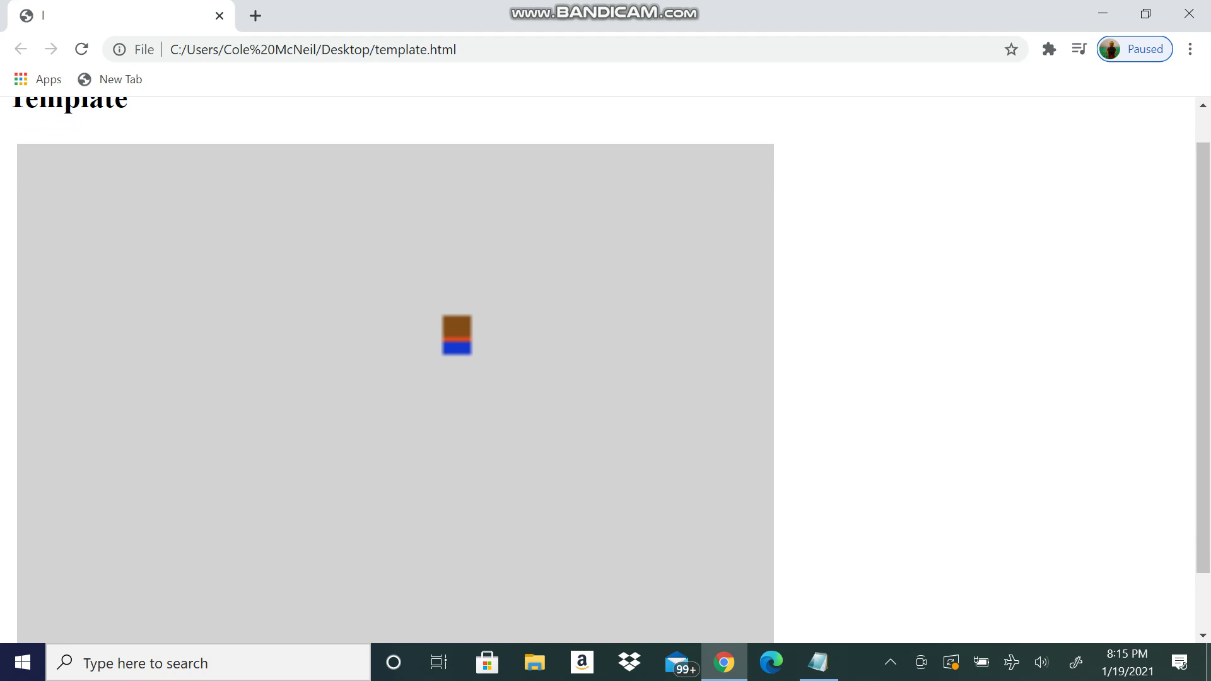
{"action": "scroll", "coordinate": [396, 378], "scroll_direction": "up", "scroll_amount": 1}
{"action": "key", "text": "Left"}
{"action": "key", "text": "Left"}
{"action": "key", "text": "Left"}
{"action": "key", "text": "Left"}
{"action": "key", "text": "Left"}
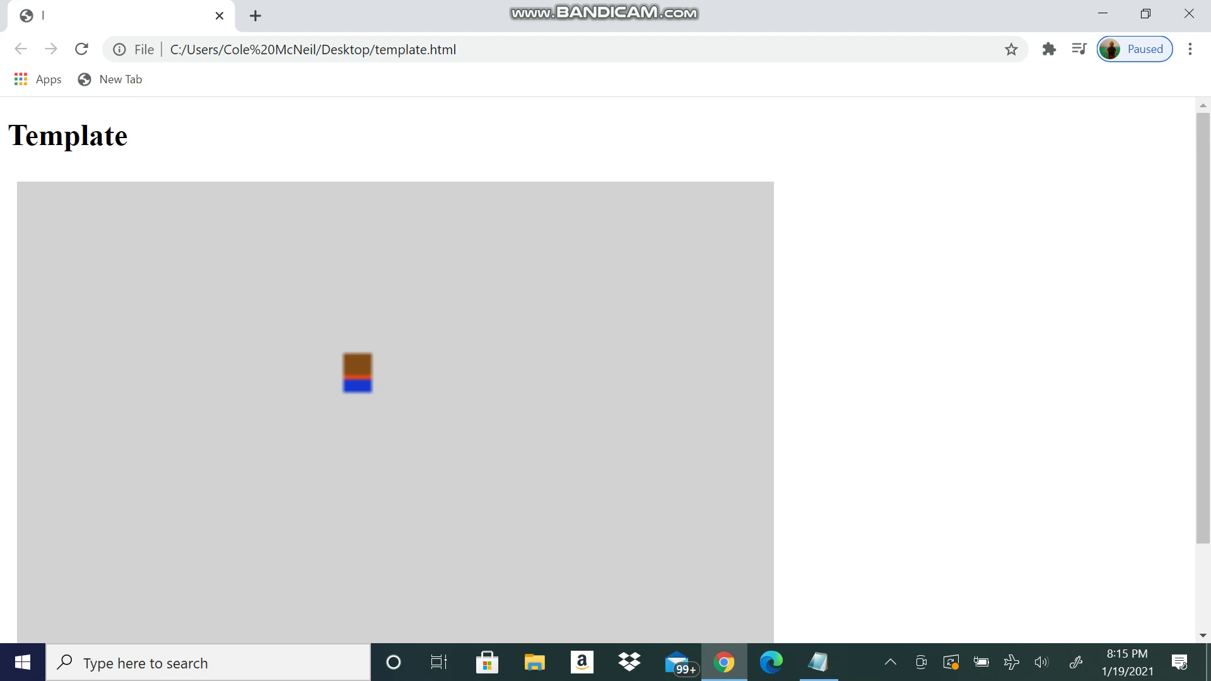
{"action": "key", "text": "Left"}
{"action": "key", "text": "Left"}
{"action": "key", "text": "Left"}
{"action": "key", "text": "Left"}
{"action": "key", "text": "Left"}
{"action": "key", "text": "Left"}
{"action": "key", "text": "Left"}
{"action": "key", "text": "Left"}
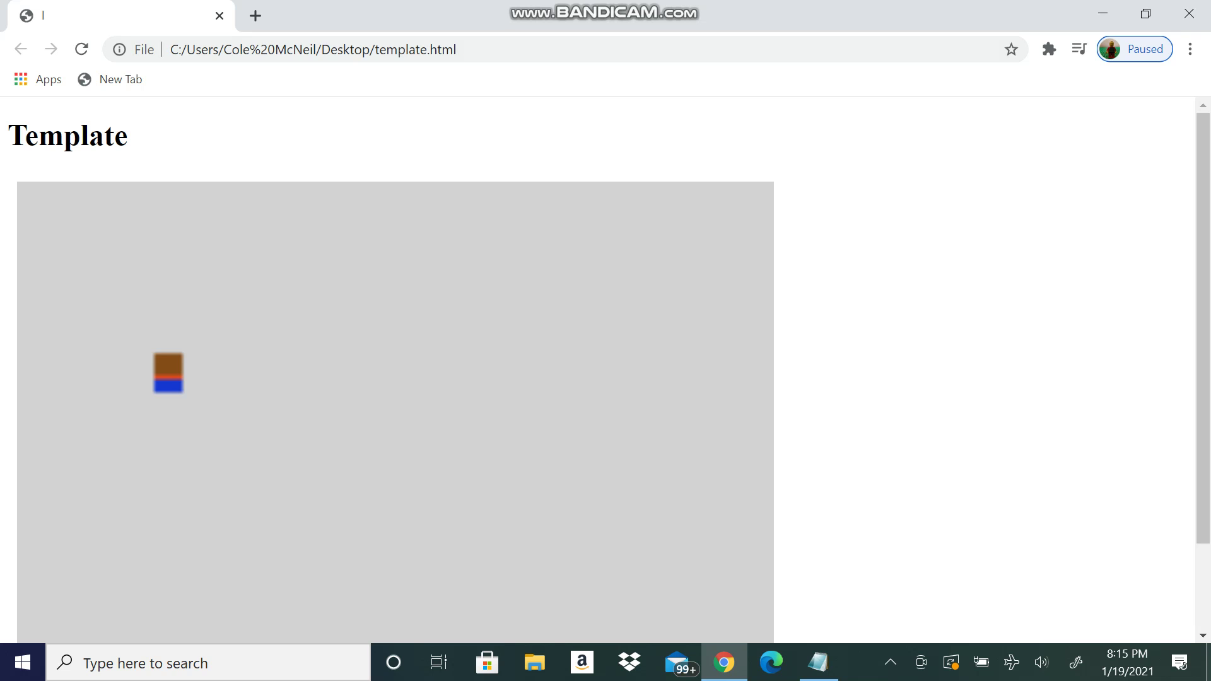
Switch from Chrome back to the template code in Notepad
{"action": "left_click", "coordinate": [891, 663]}
{"action": "left_click", "coordinate": [890, 587]}
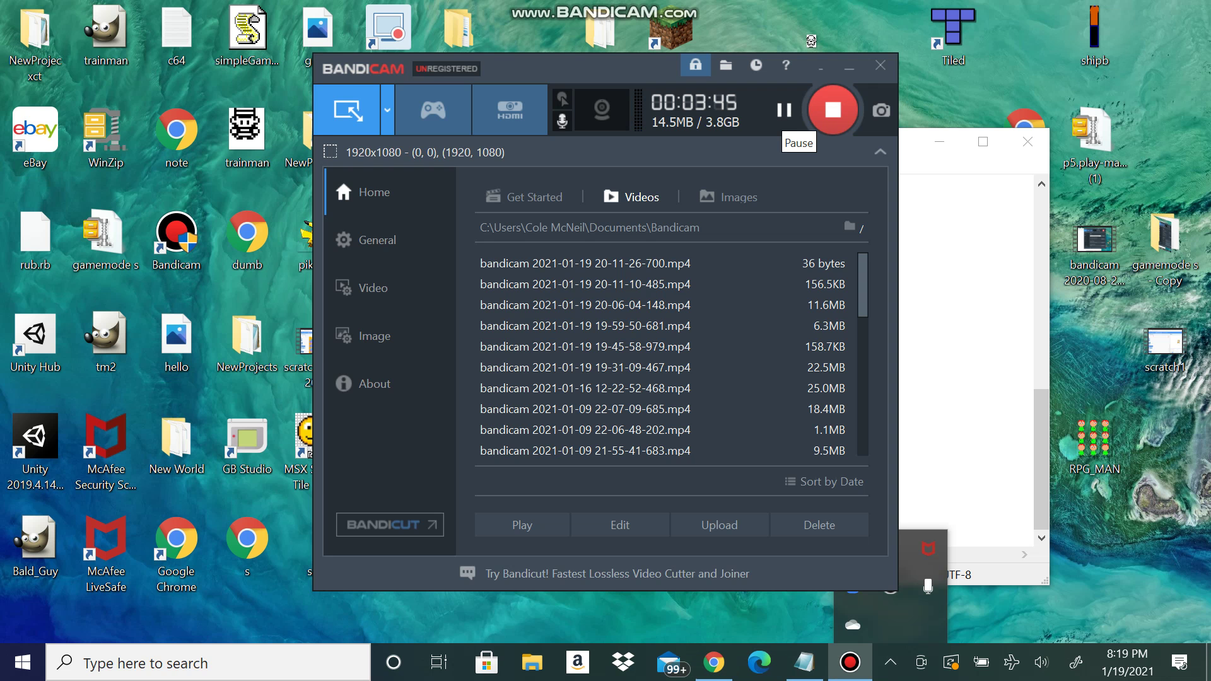
{"action": "left_click", "coordinate": [821, 65]}
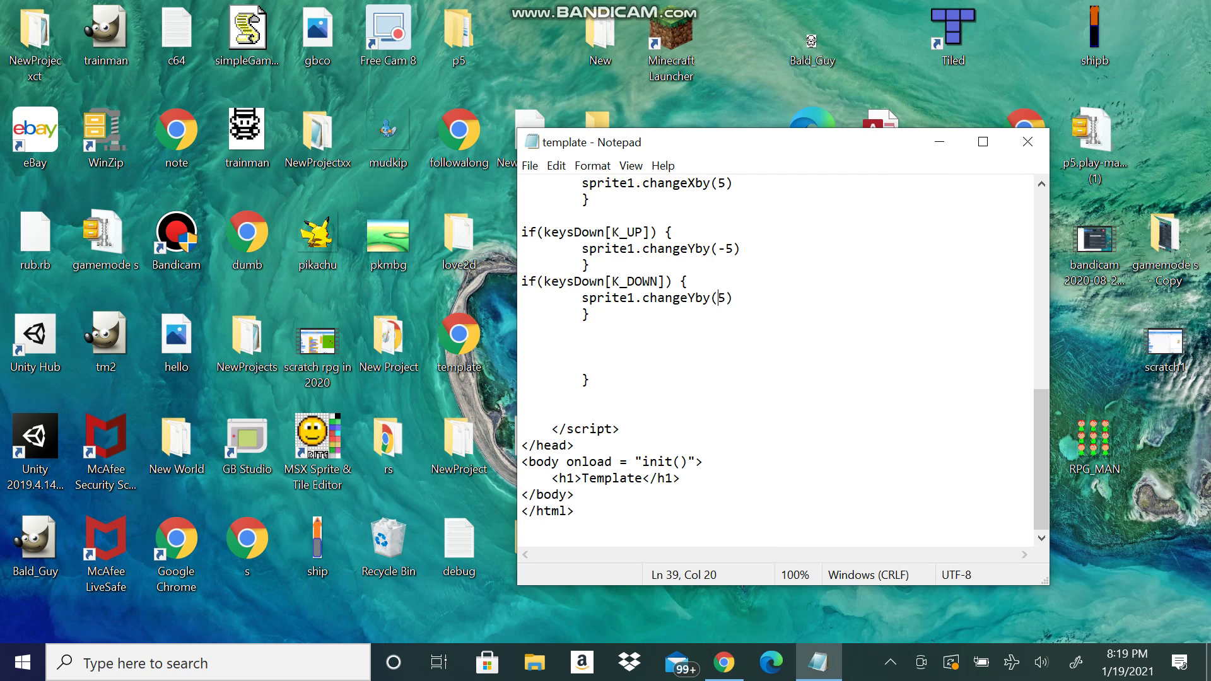
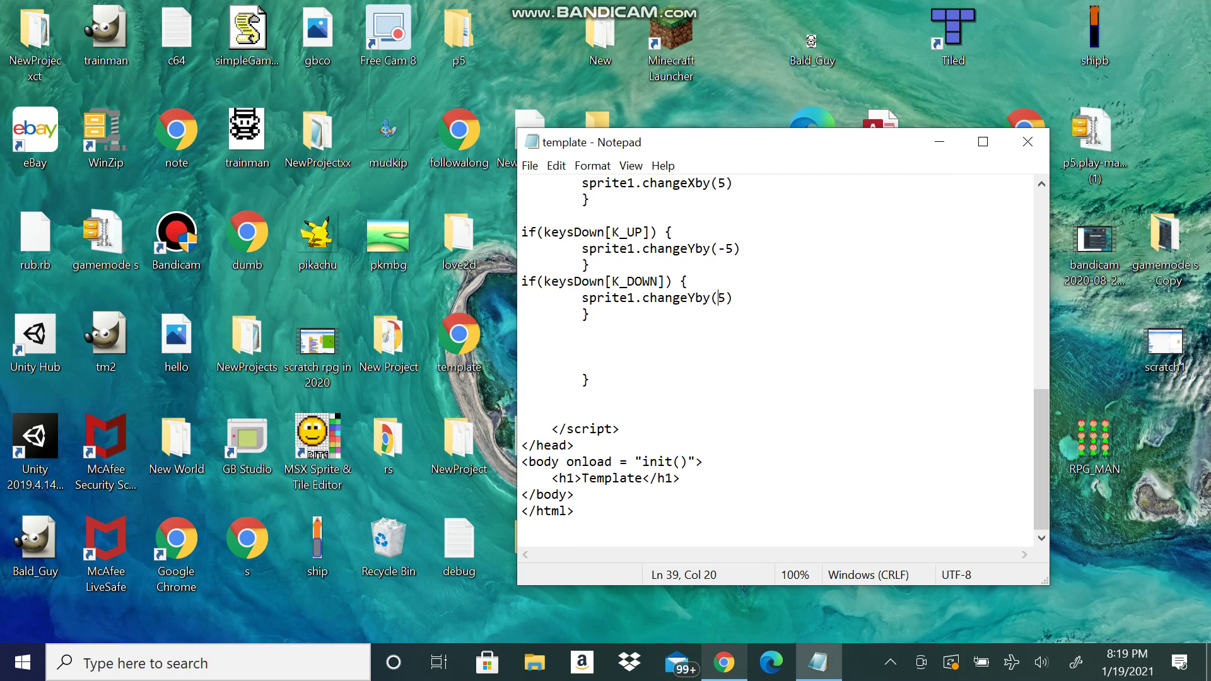
{"action": "scroll", "coordinate": [776, 359], "scroll_direction": "up", "scroll_amount": 5}
{"action": "scroll", "coordinate": [776, 359], "scroll_direction": "down", "scroll_amount": 5}
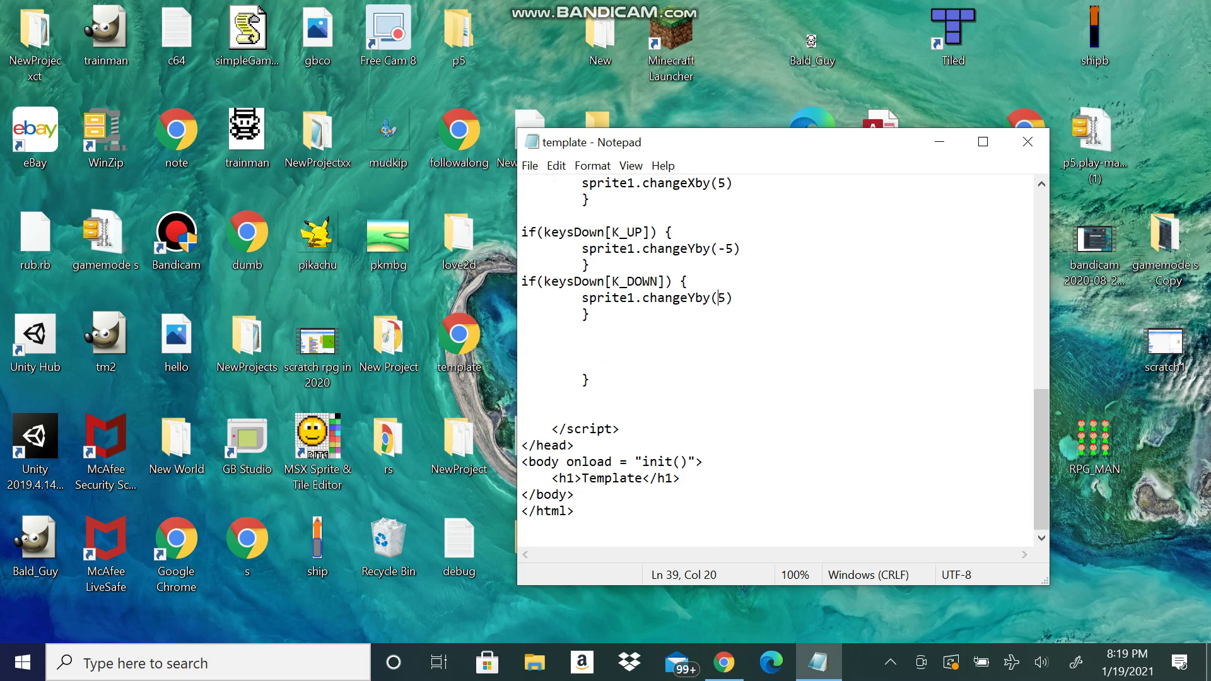
Test template.html in Chrome by steering the sprite up twice and then left
{"action": "left_click", "coordinate": [724, 662]}
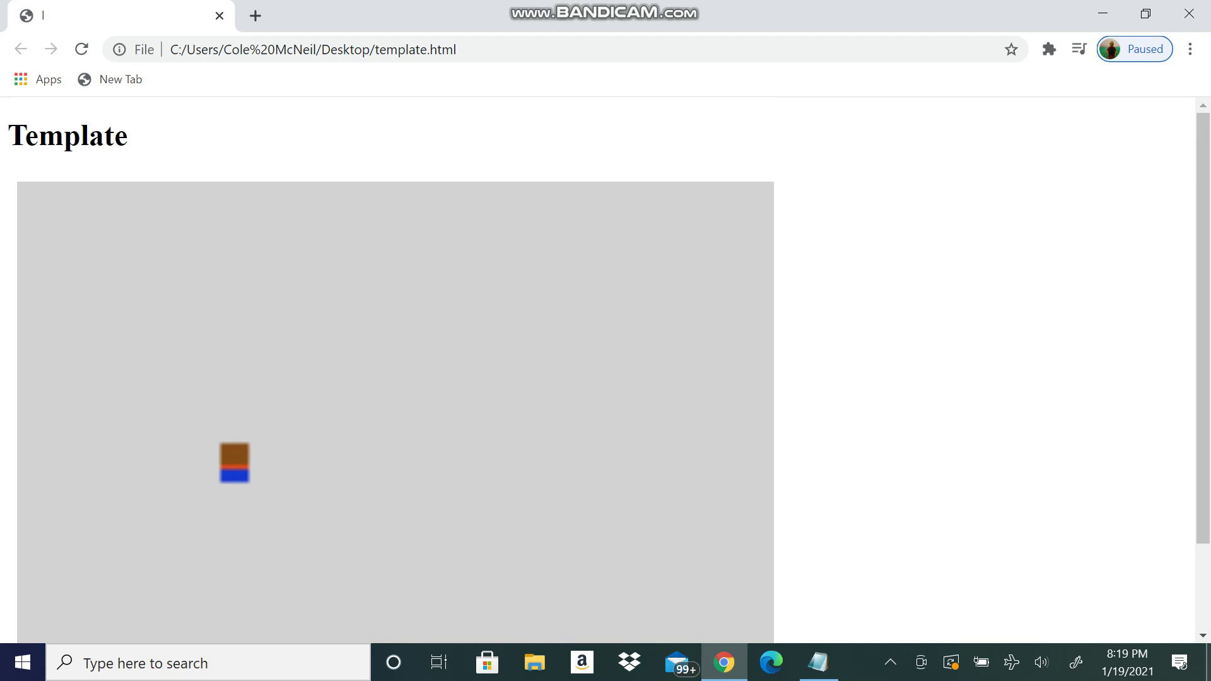
{"action": "key", "text": "Up"}
{"action": "key", "text": "Up"}
{"action": "key", "text": "Up"}
{"action": "key", "text": "Up"}
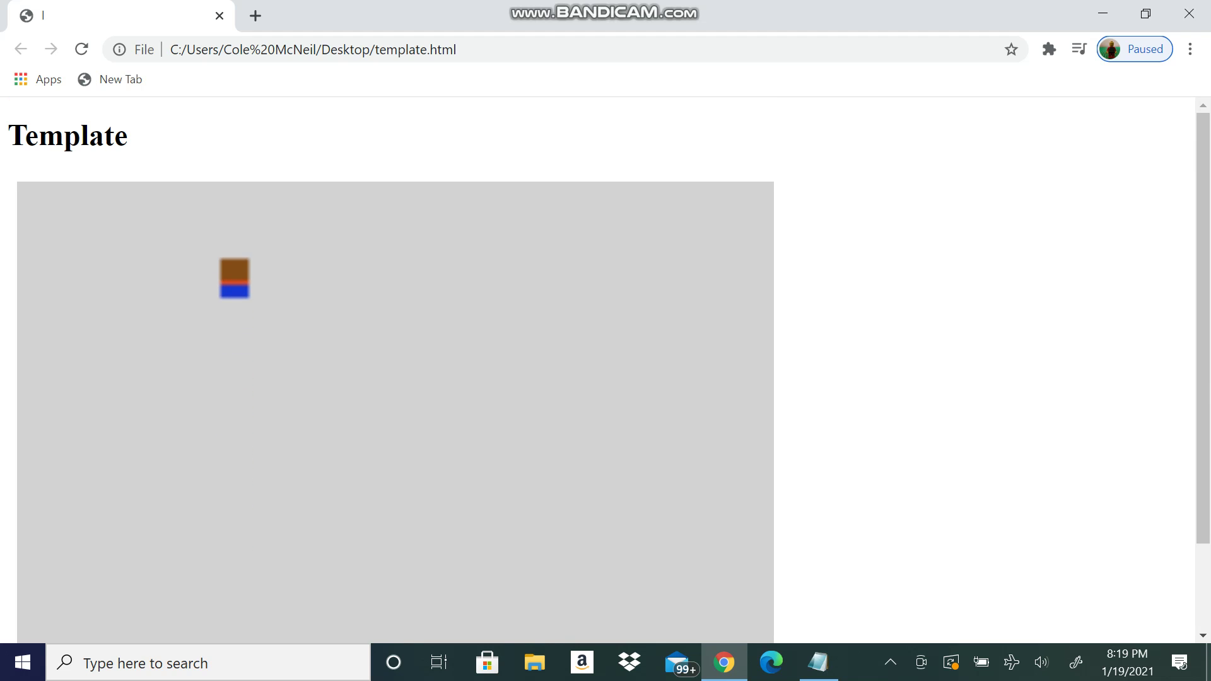
{"action": "key", "text": "Up"}
{"action": "key", "text": "Left"}
{"action": "key", "text": "Left"}
{"action": "key", "text": "Left"}
{"action": "key", "text": "Left"}
{"action": "key", "text": "Left"}
{"action": "key", "text": "Left"}
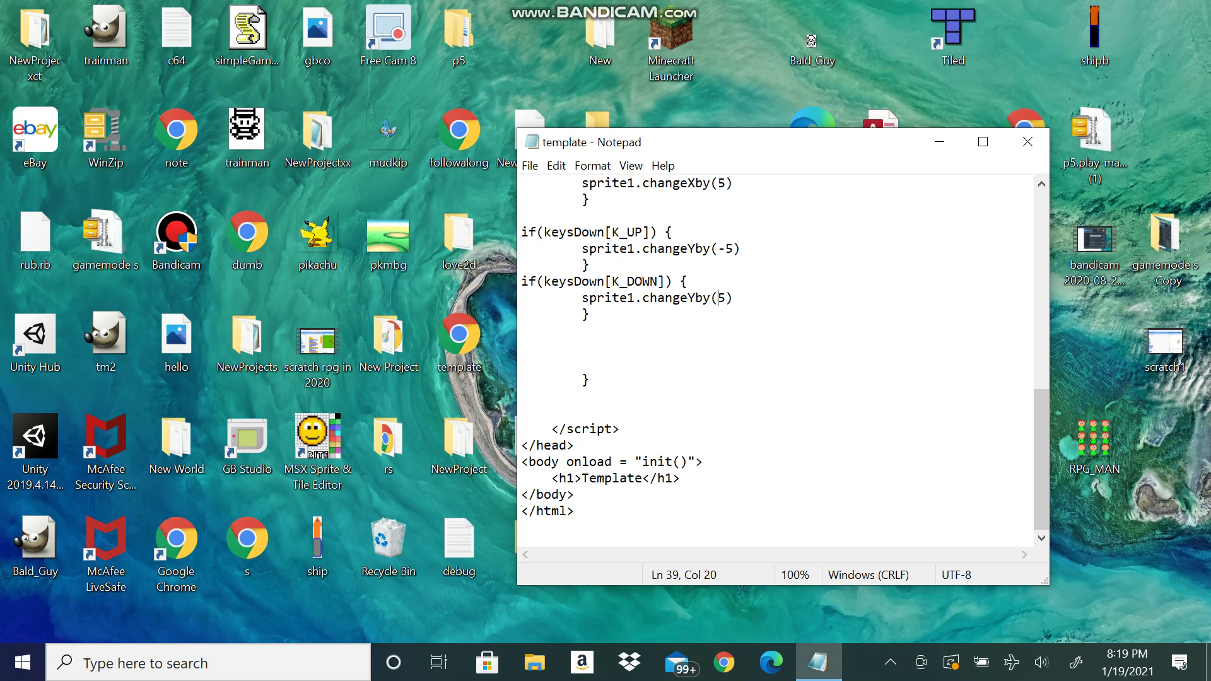
Open Notepad's File menu over the arrow-key movement code to save it
{"action": "left_click", "coordinate": [530, 166]}
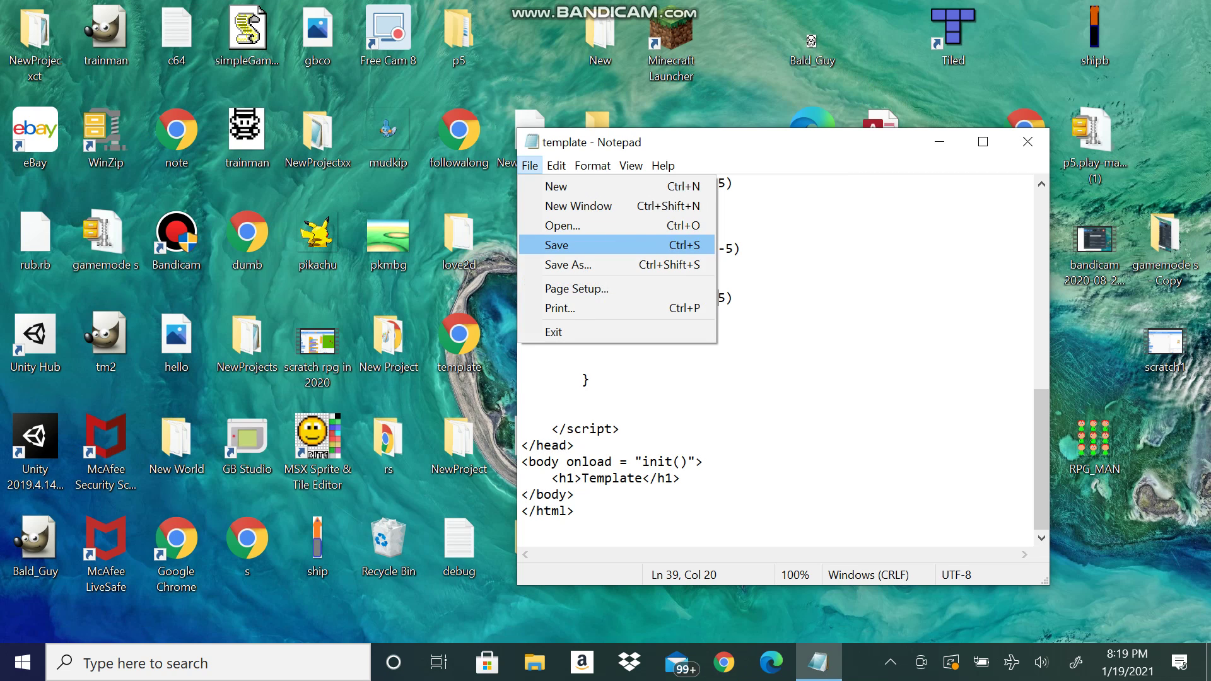